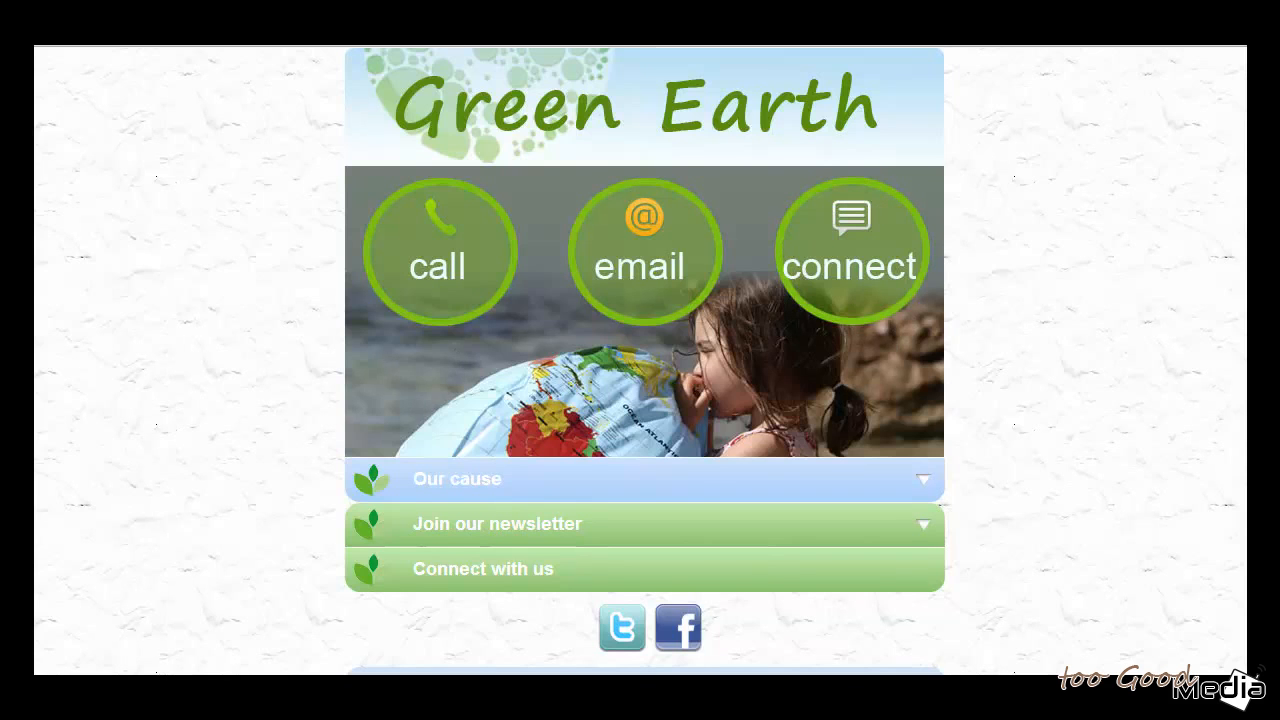
- Review the finished Green Earth mobile page, expanding and collapsing its Join our newsletter and Our cause sections
{"action": "scroll", "coordinate": [449, 365], "scroll_direction": "down", "scroll_amount": 2}
{"action": "scroll", "coordinate": [644, 360], "scroll_direction": "up", "scroll_amount": 2}
{"action": "scroll", "coordinate": [640, 360], "scroll_direction": "down", "scroll_amount": 1}
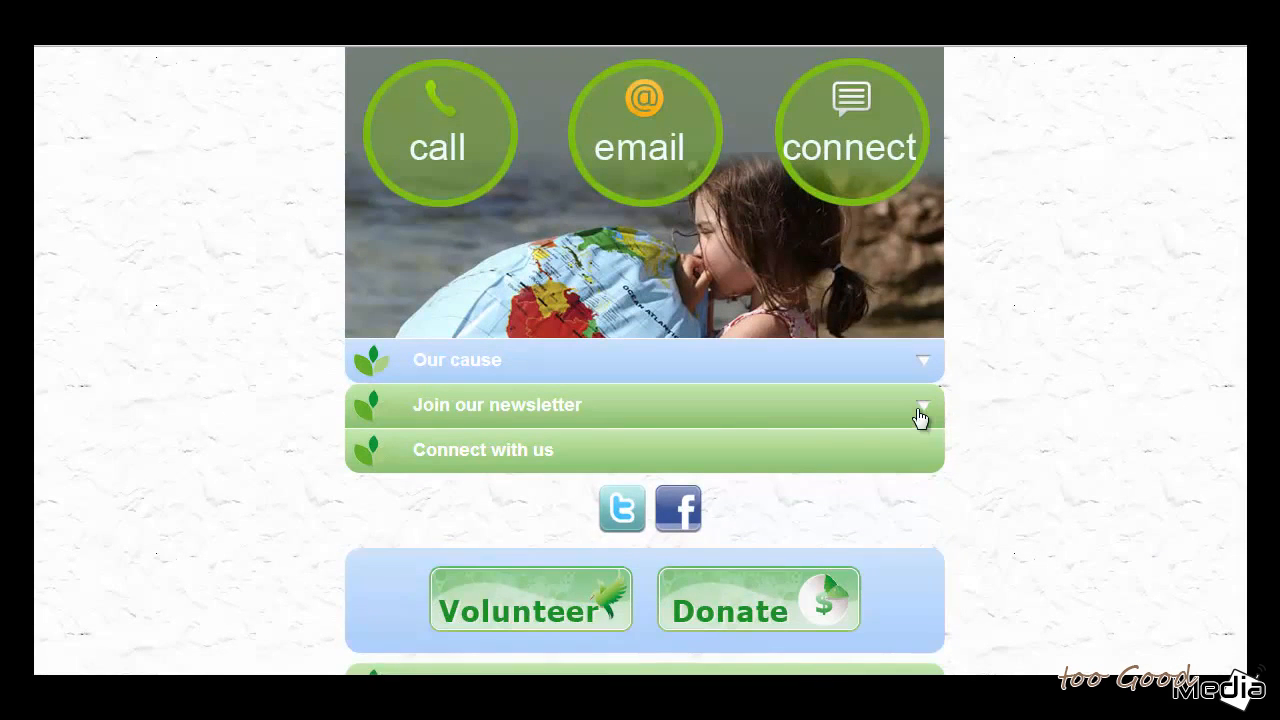
{"action": "left_click", "coordinate": [921, 416]}
{"action": "left_click", "coordinate": [921, 415]}
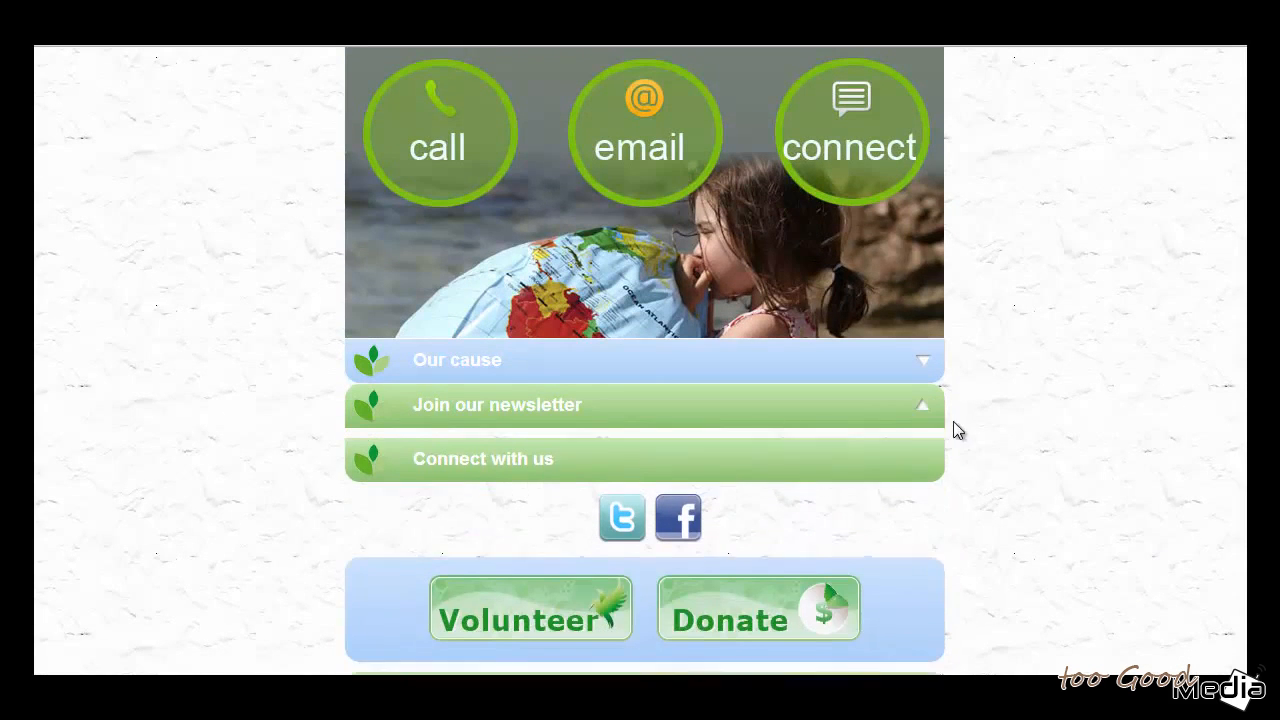
{"action": "left_click", "coordinate": [918, 376]}
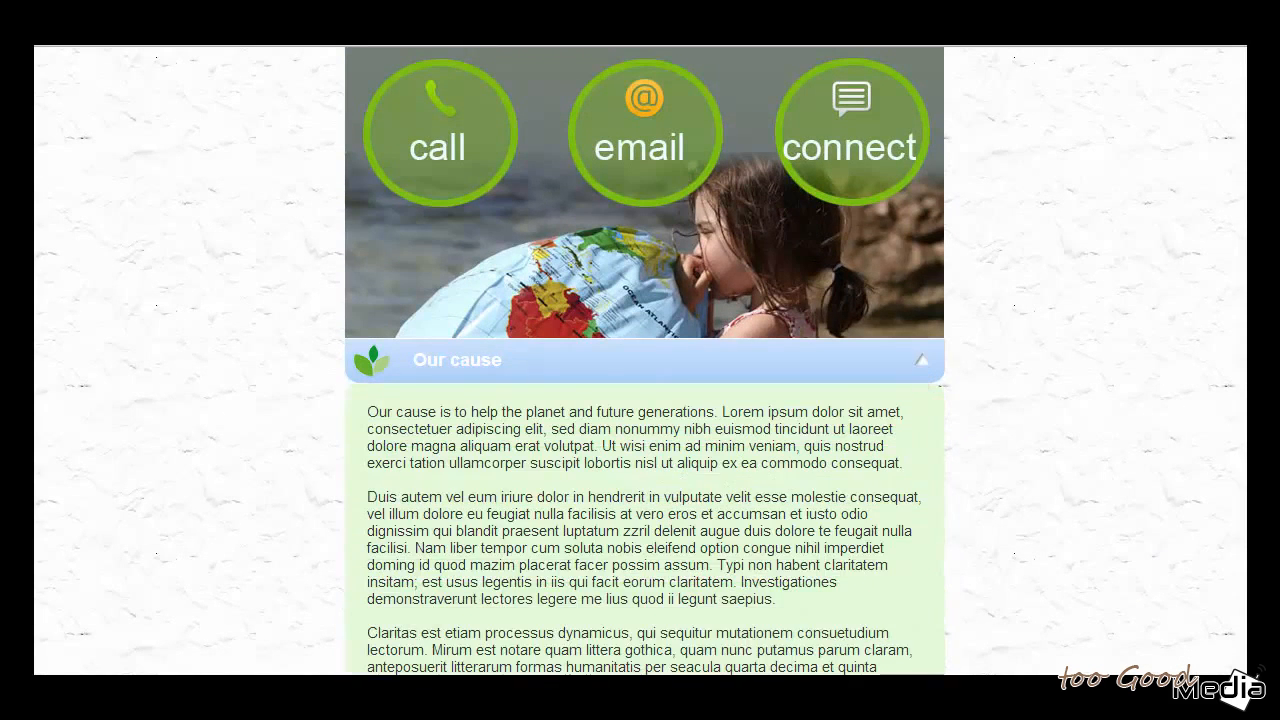
{"action": "left_click", "coordinate": [922, 365]}
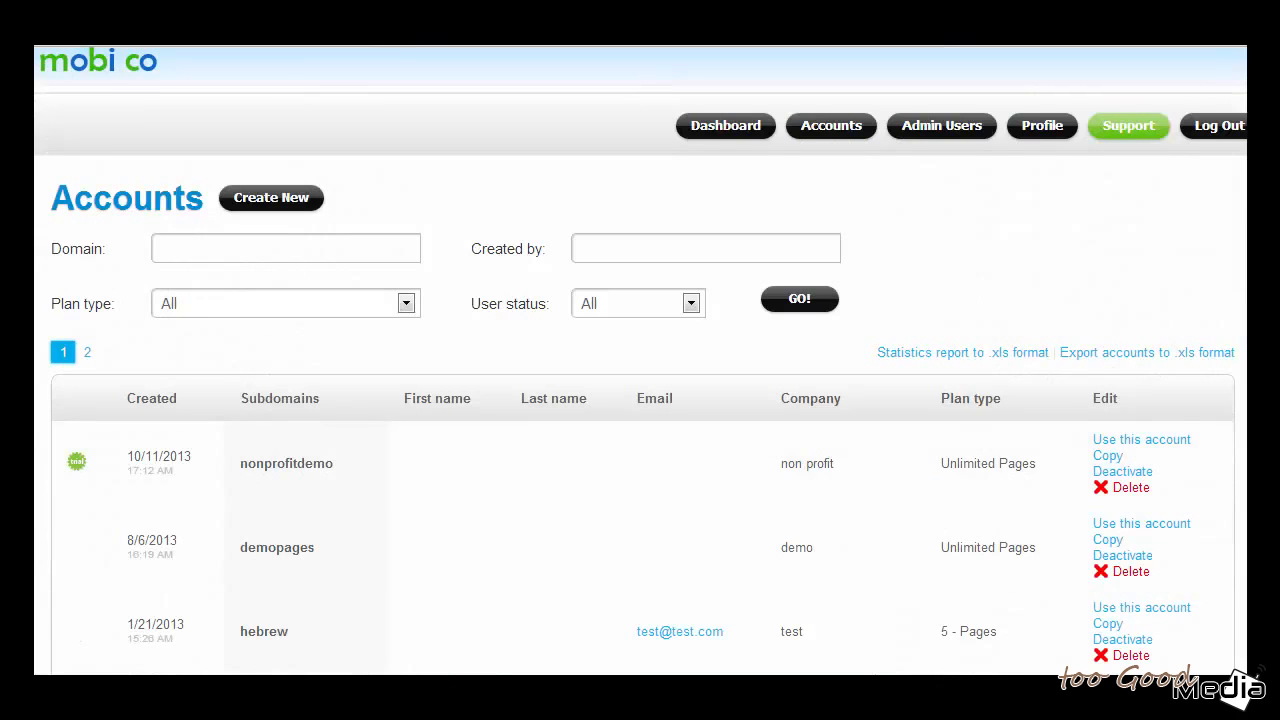
- Open the nonprofitdemo account and go to its list of mobile site pages
{"action": "scroll", "coordinate": [1223, 423], "scroll_direction": "down", "scroll_amount": 1}
{"action": "left_click", "coordinate": [1100, 392]}
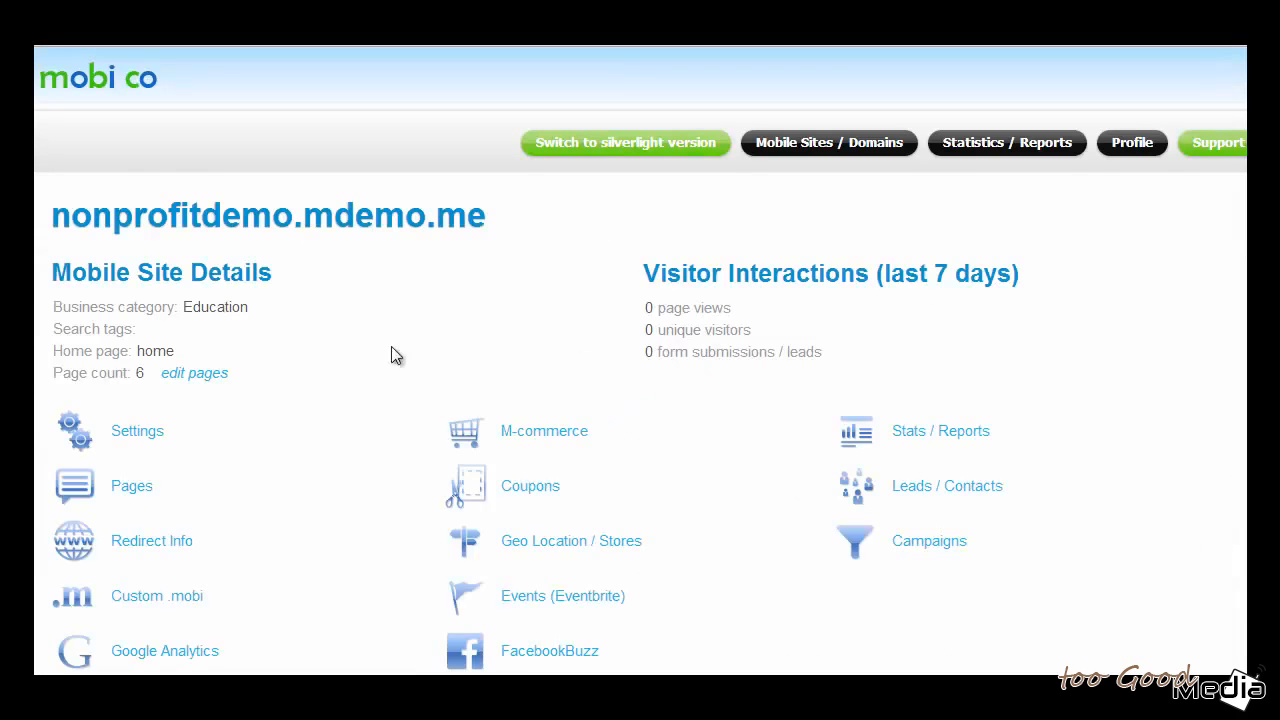
{"action": "left_click", "coordinate": [203, 374]}
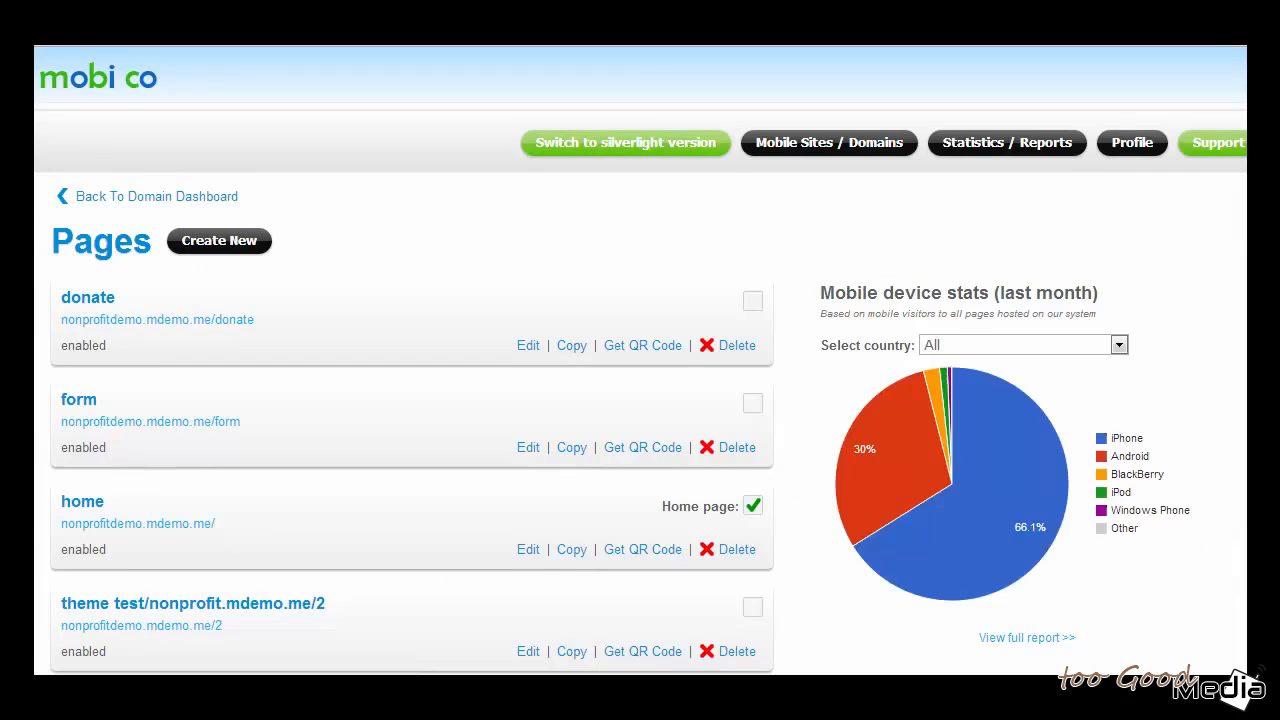
{"action": "scroll", "coordinate": [517, 583], "scroll_direction": "down", "scroll_amount": 2}
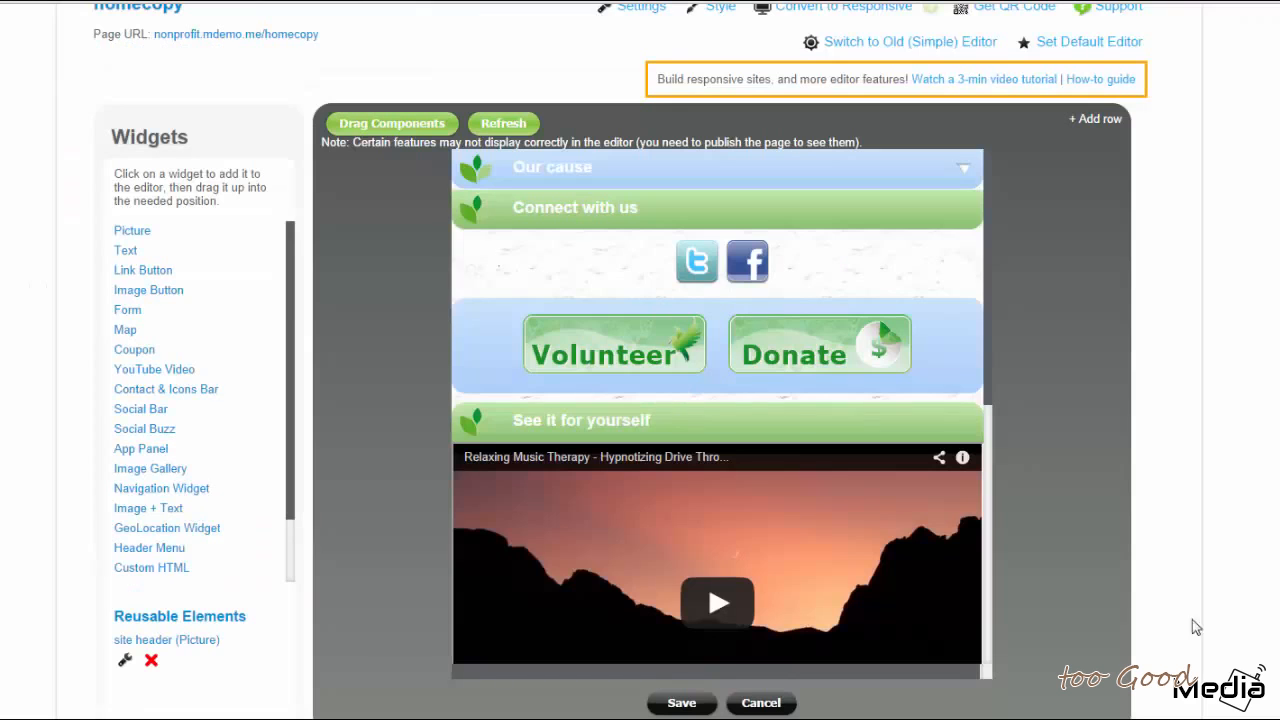
- Add a Picture widget using the Green Earth image with the call, email and connect circles from the account library
{"action": "left_click", "coordinate": [130, 234]}
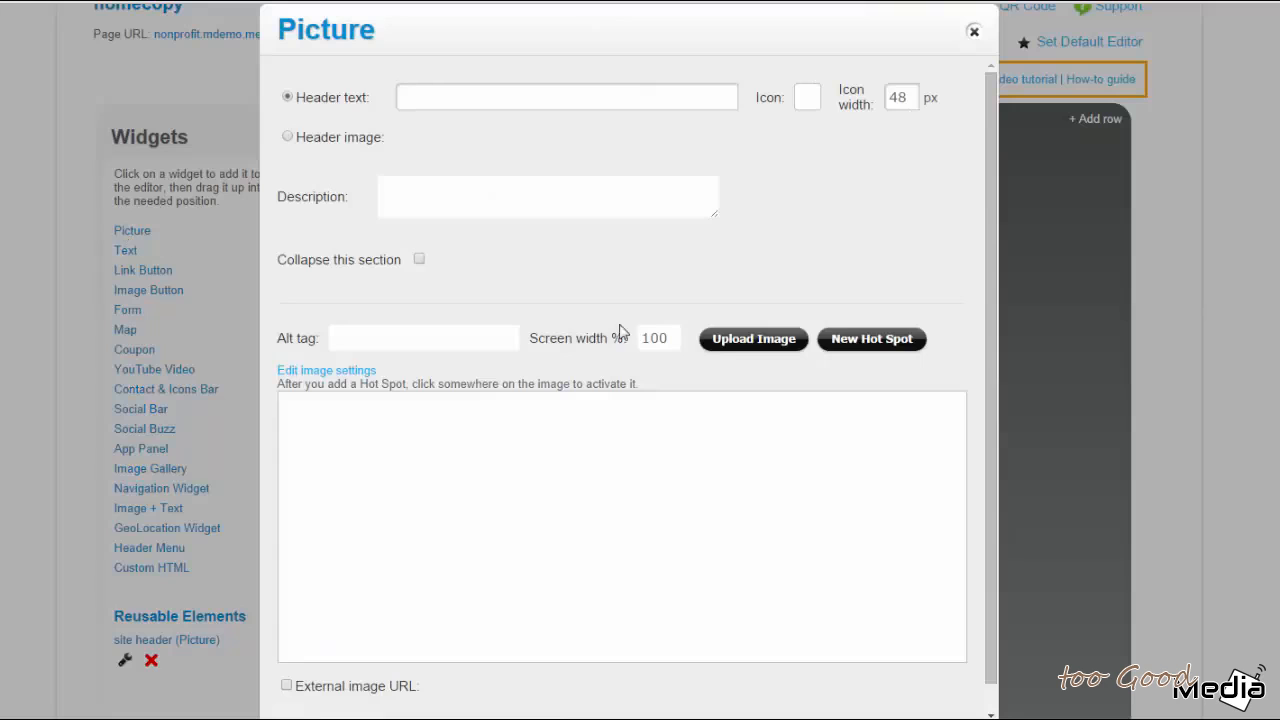
{"action": "left_click", "coordinate": [735, 352]}
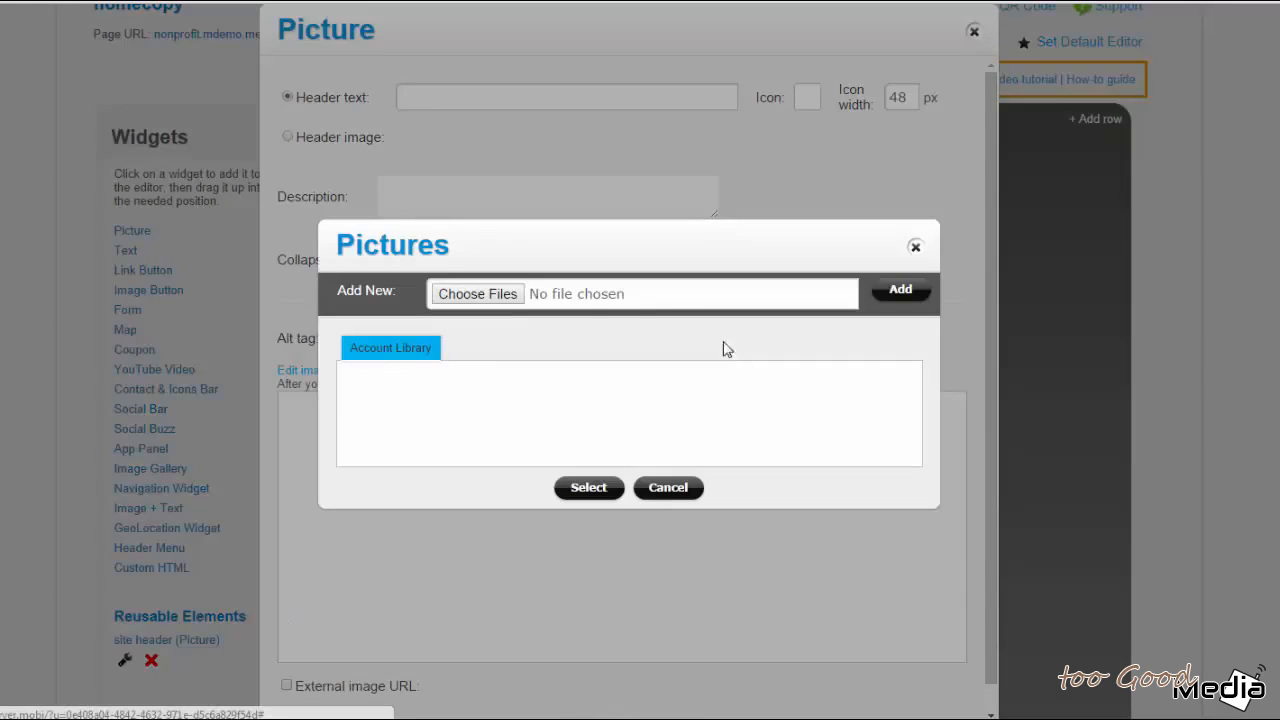
{"action": "left_click", "coordinate": [494, 432]}
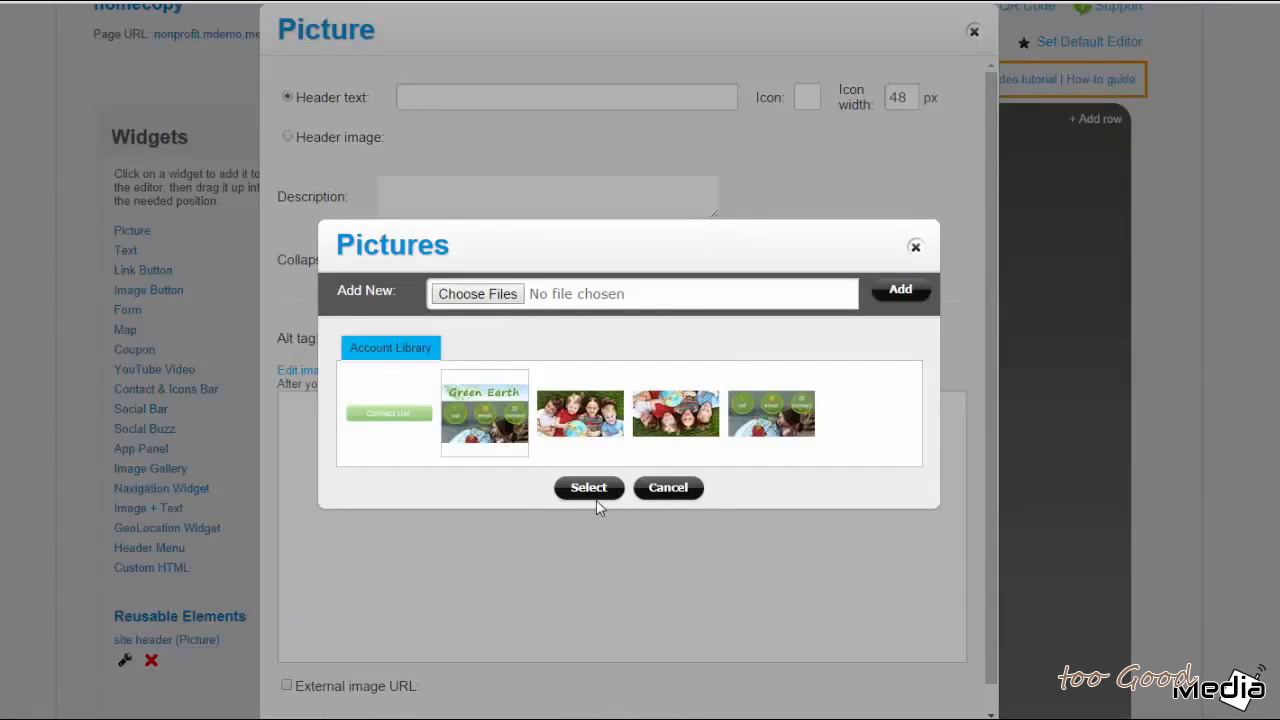
{"action": "left_click", "coordinate": [596, 495]}
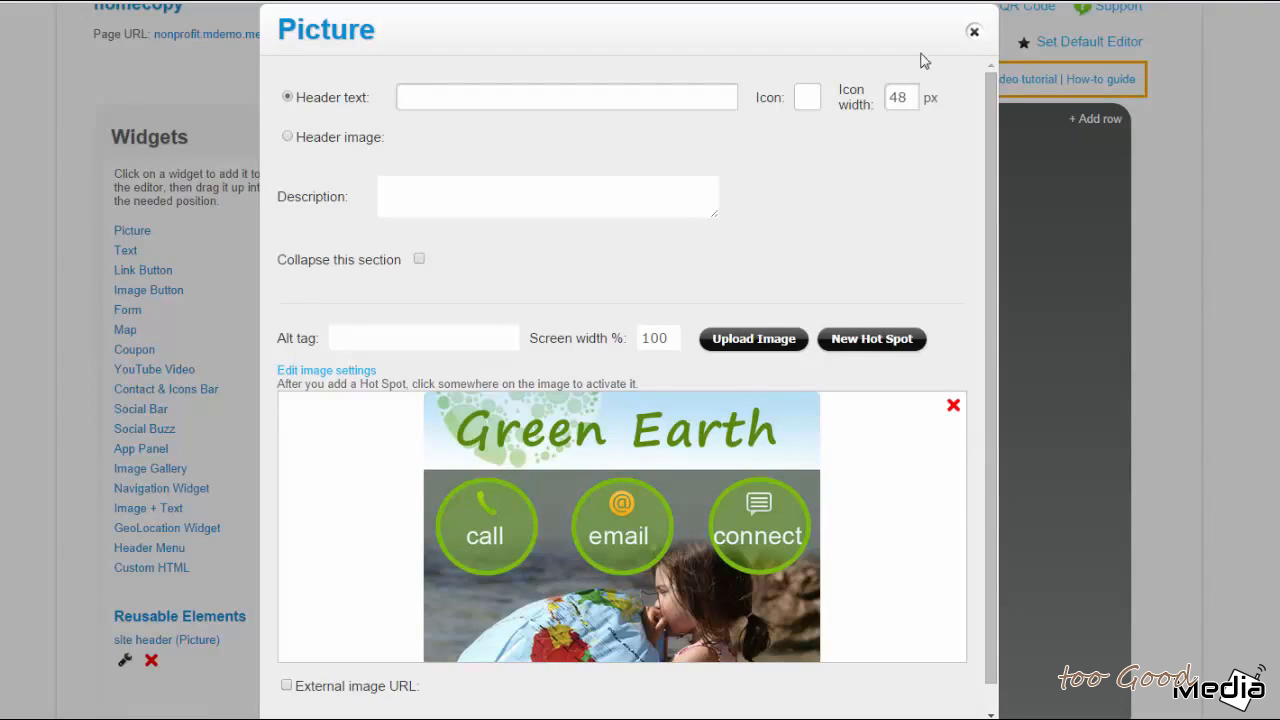
- Add a hot spot over the picture's call circle and link it to the organisation's phone number
{"action": "left_click_drag", "start_coordinate": [996, 262], "coordinate": [994, 371]}
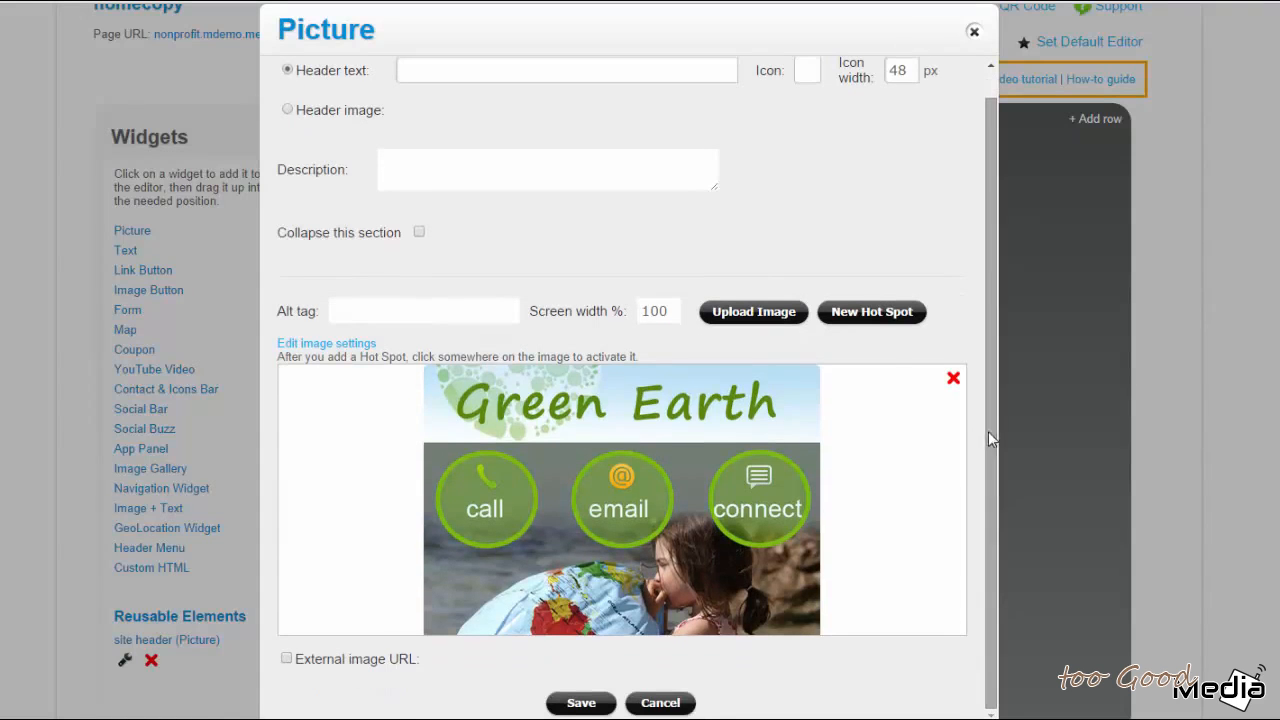
{"action": "left_click", "coordinate": [866, 316]}
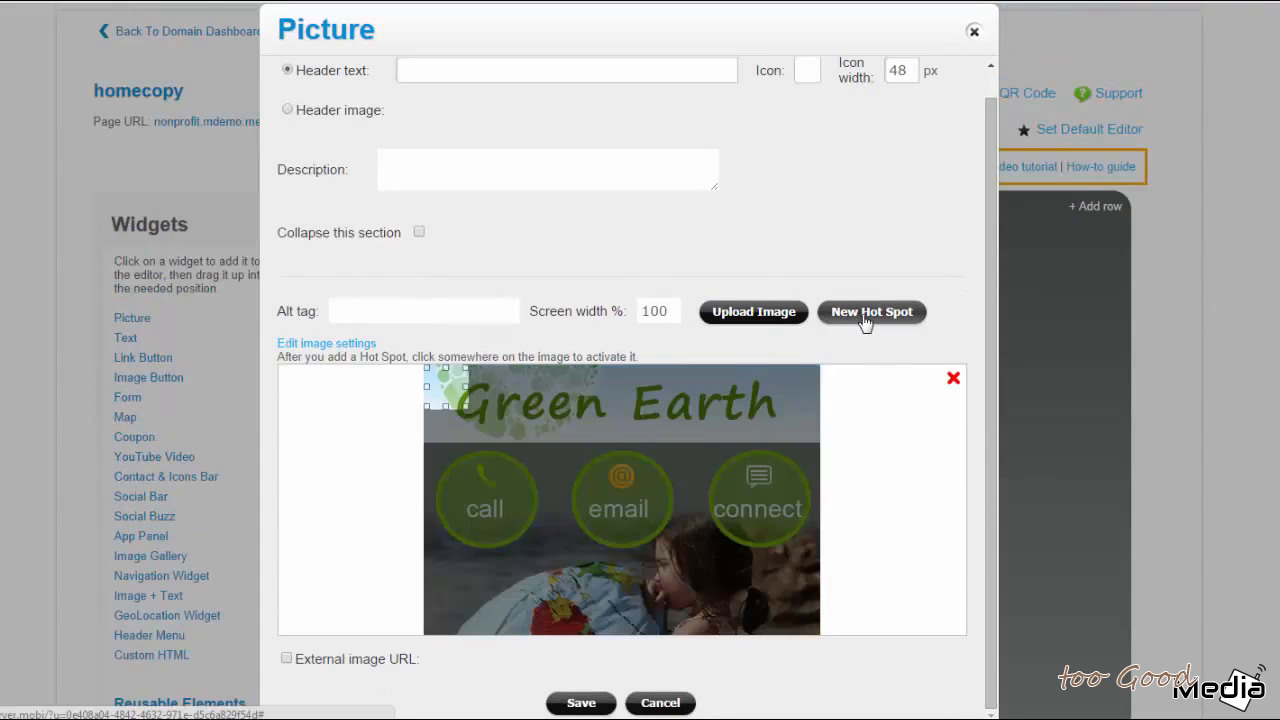
{"action": "left_click_drag", "start_coordinate": [446, 385], "coordinate": [541, 548]}
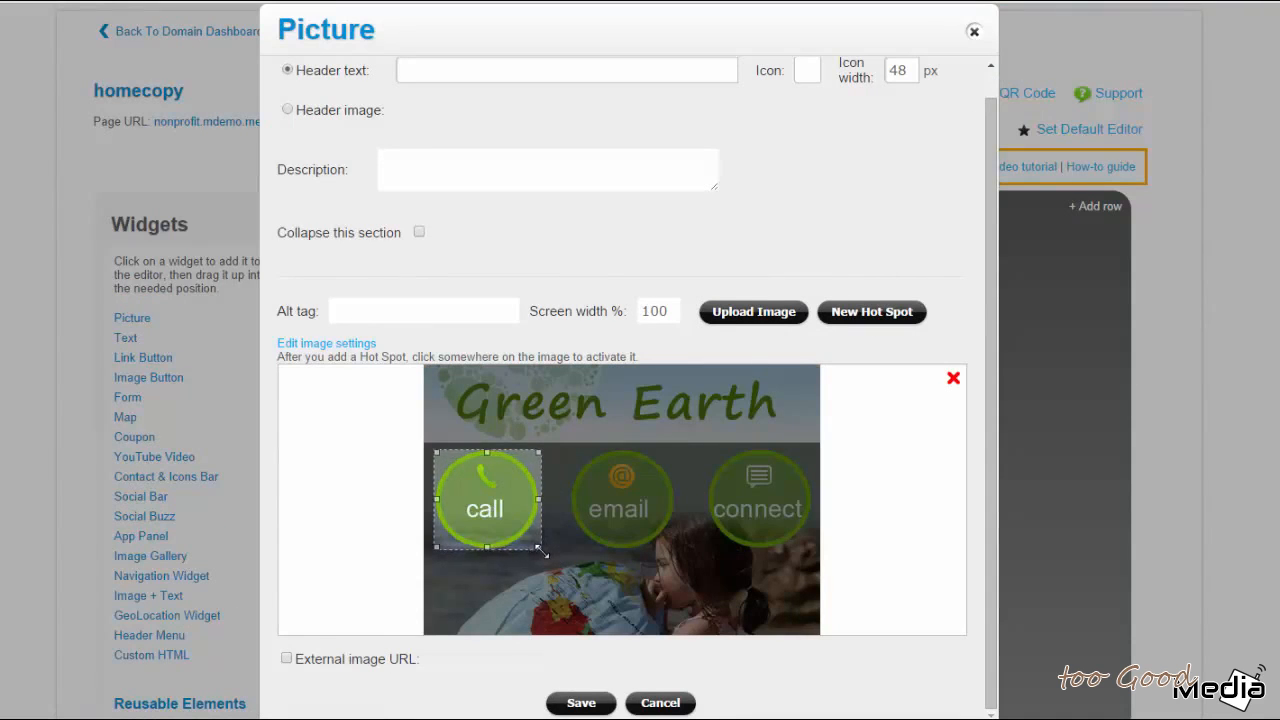
{"action": "left_click", "coordinate": [515, 462]}
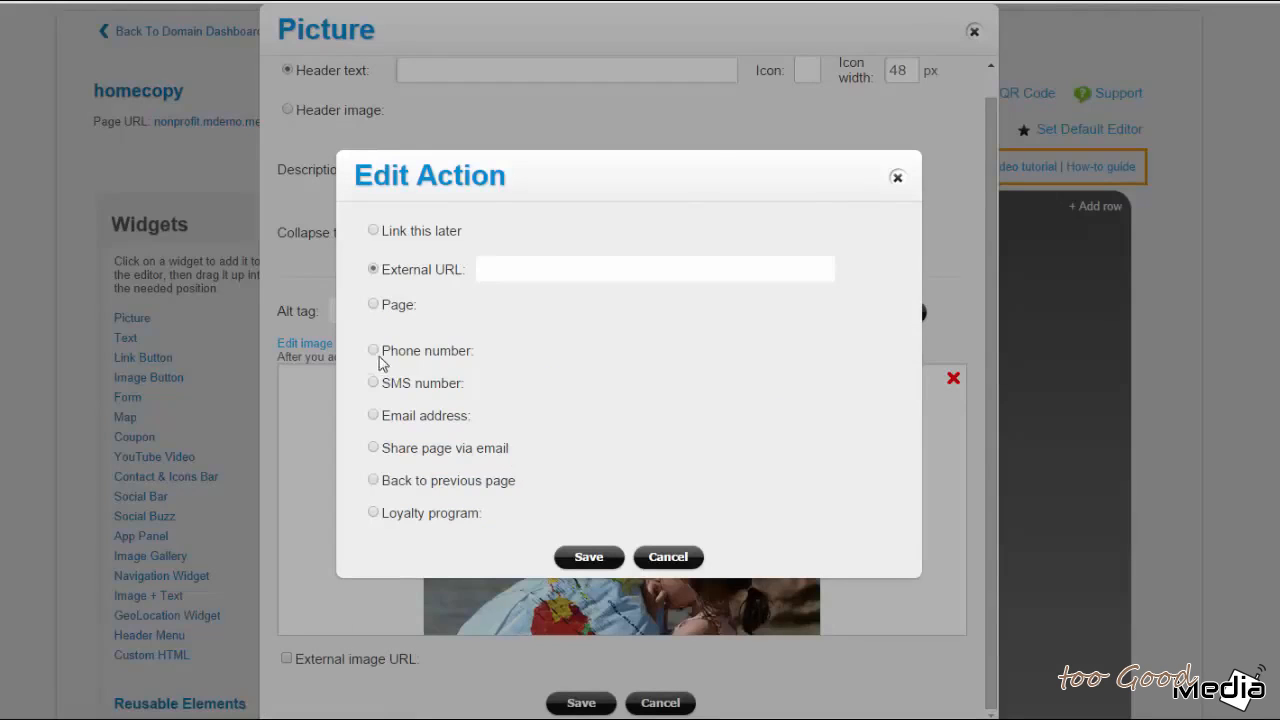
{"action": "left_click", "coordinate": [373, 347]}
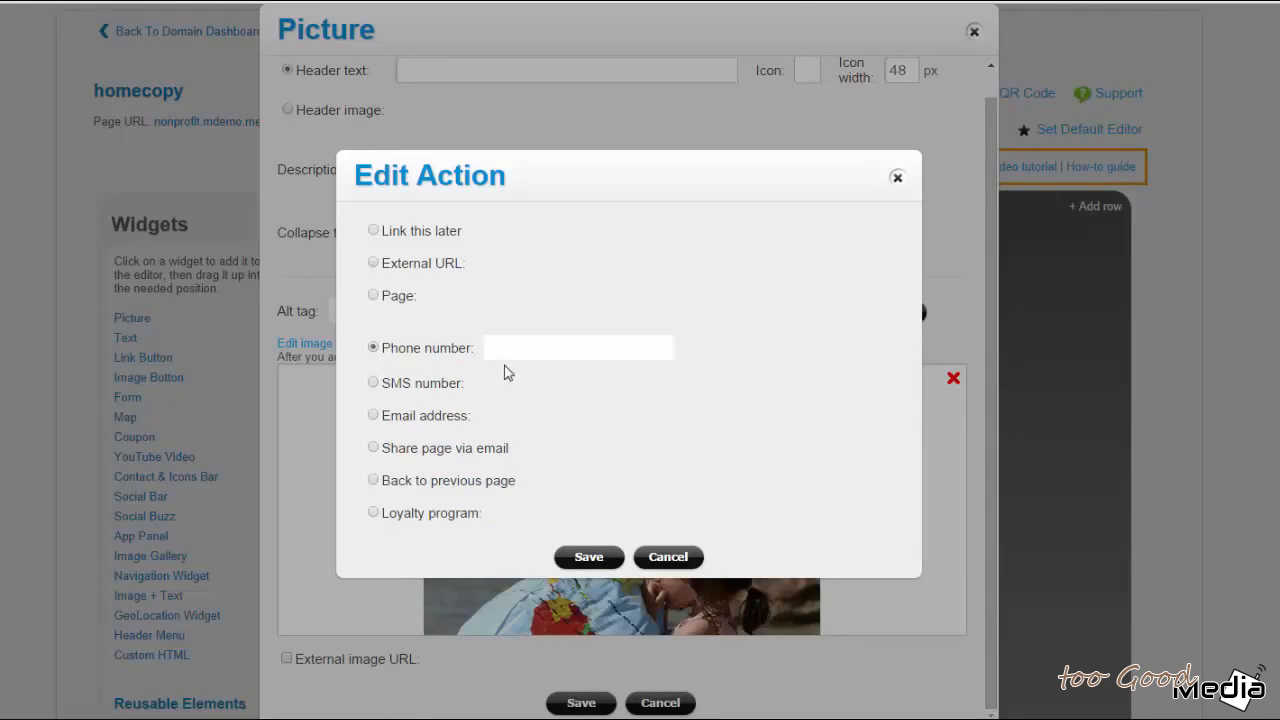
{"action": "left_click", "coordinate": [570, 345]}
{"action": "type", "text": "9999999999"}
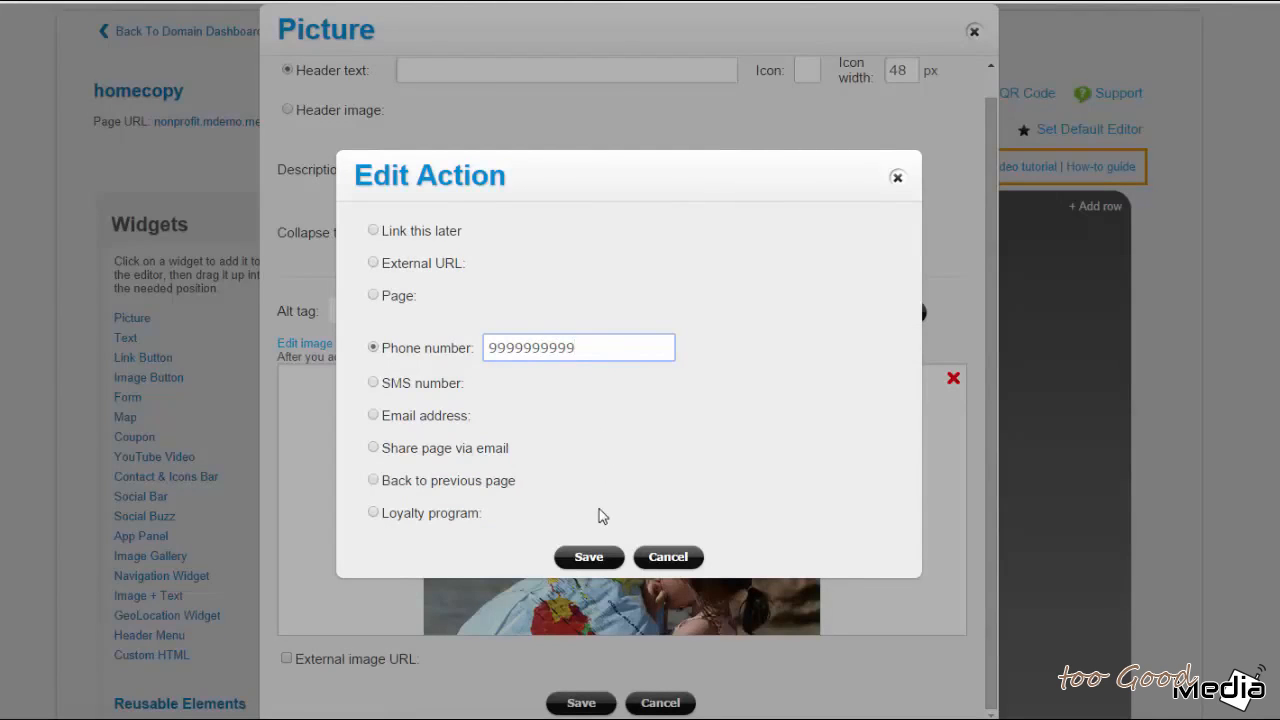
{"action": "left_click", "coordinate": [589, 558]}
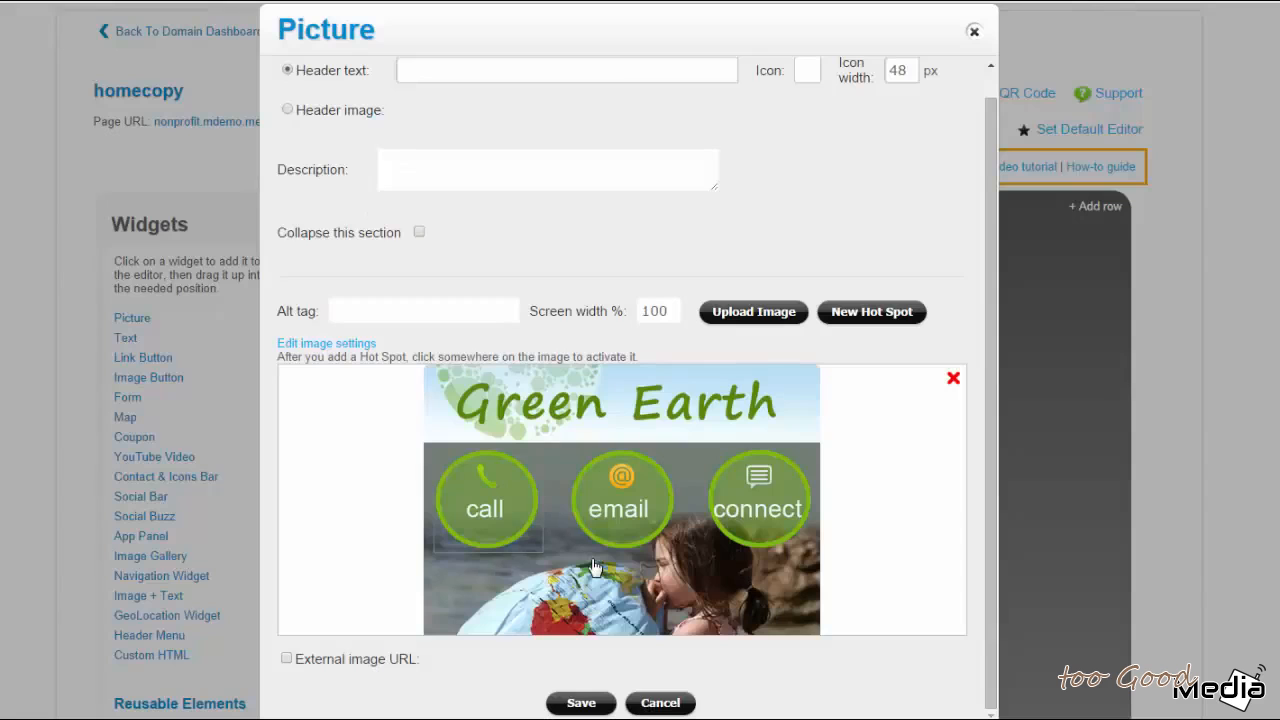
- Add a hot spot over the picture's email circle and link it to the company's email address
{"action": "left_click", "coordinate": [868, 314]}
{"action": "left_click_drag", "start_coordinate": [426, 389], "coordinate": [675, 548]}
{"action": "left_click", "coordinate": [697, 580]}
{"action": "left_click", "coordinate": [648, 460]}
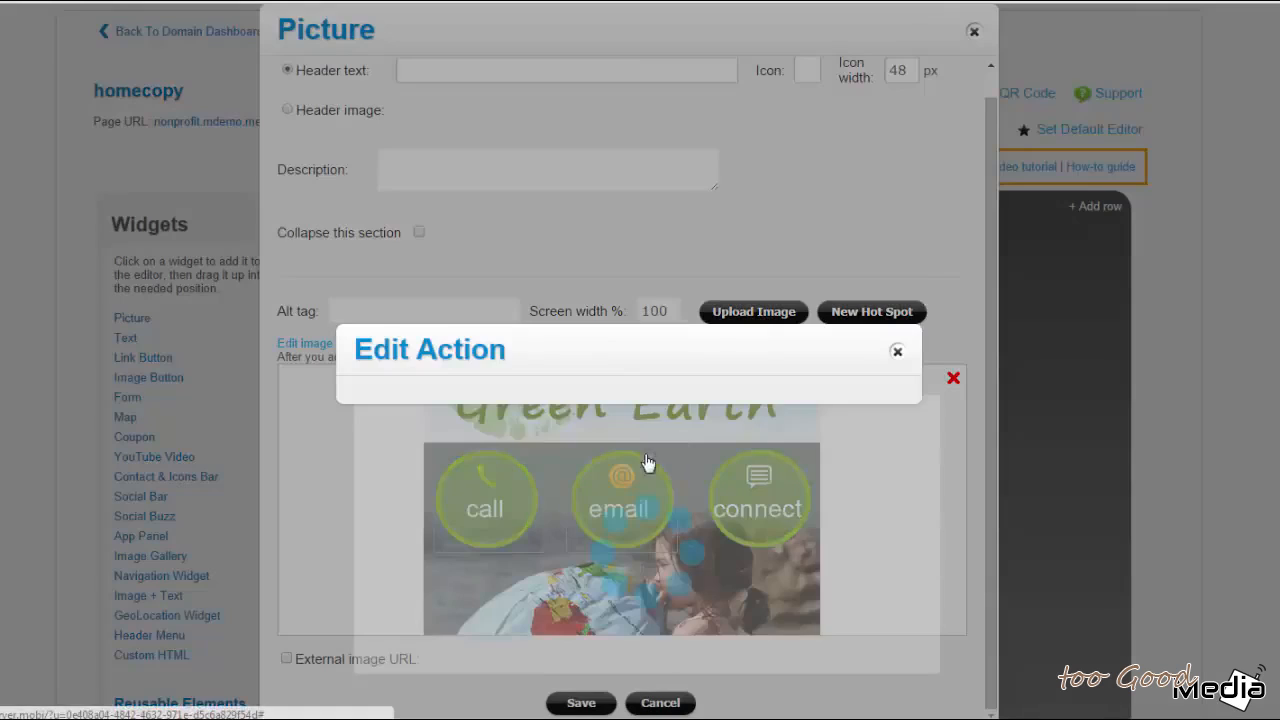
{"action": "left_click", "coordinate": [373, 414]}
{"action": "left_click", "coordinate": [525, 413]}
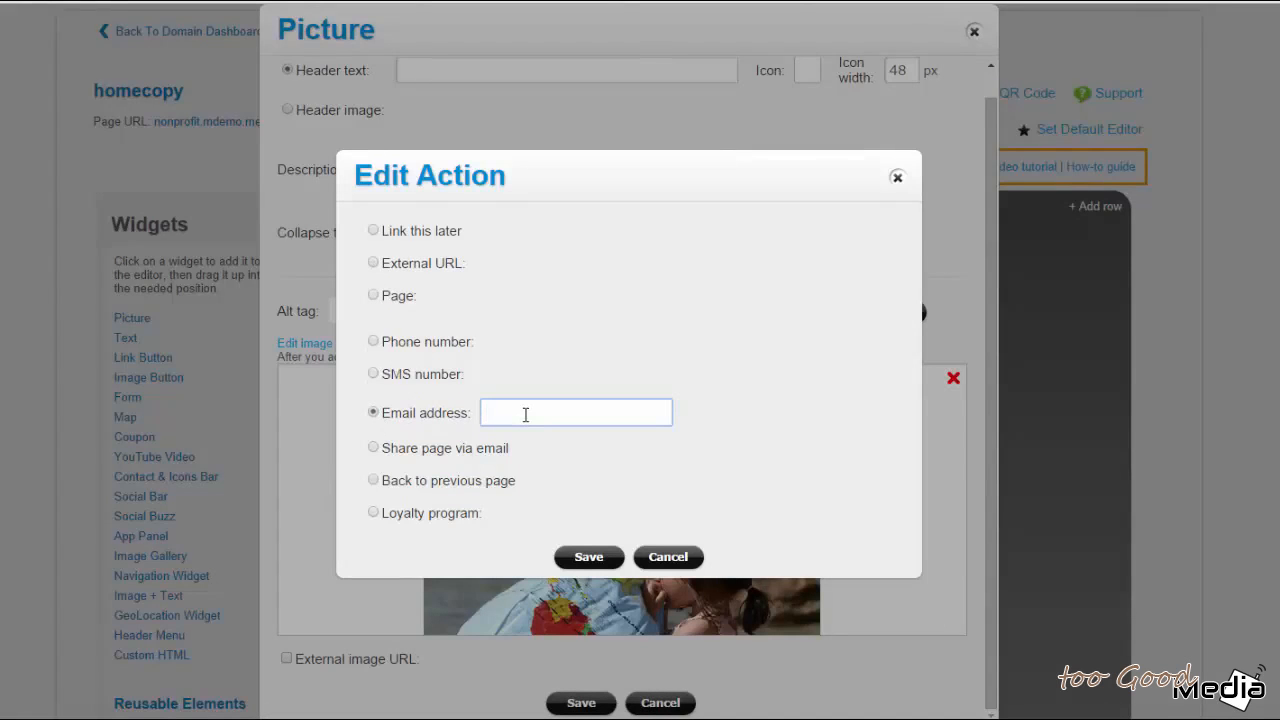
{"action": "type", "text": "info@mycompany.com"}
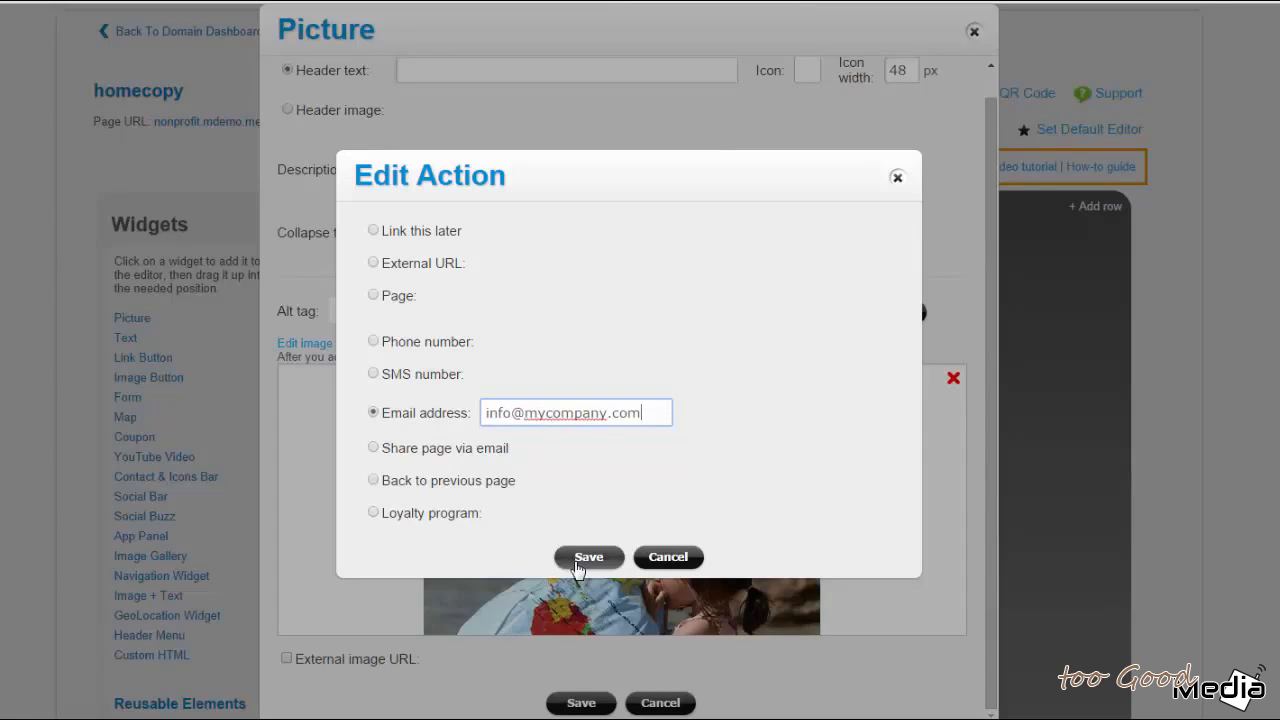
{"action": "left_click", "coordinate": [577, 564]}
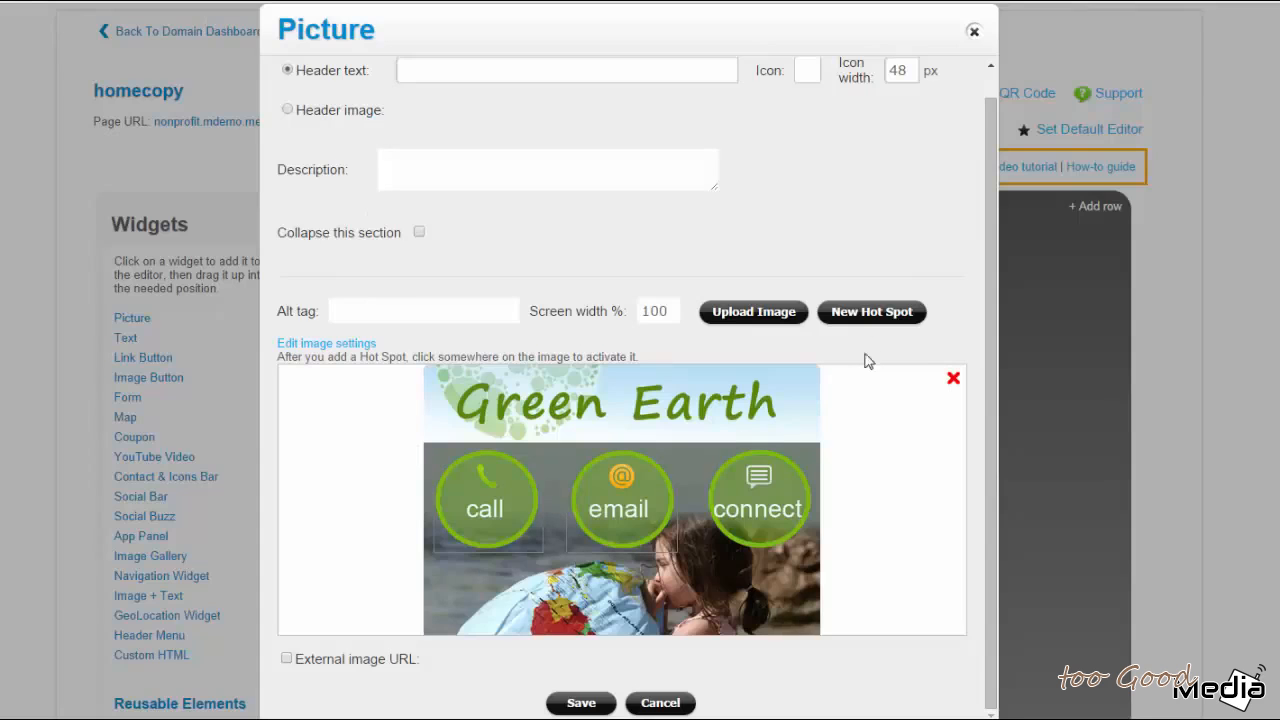
- Add a hot spot over the picture's connect circle and link it to the volunteer page
{"action": "left_click", "coordinate": [878, 325]}
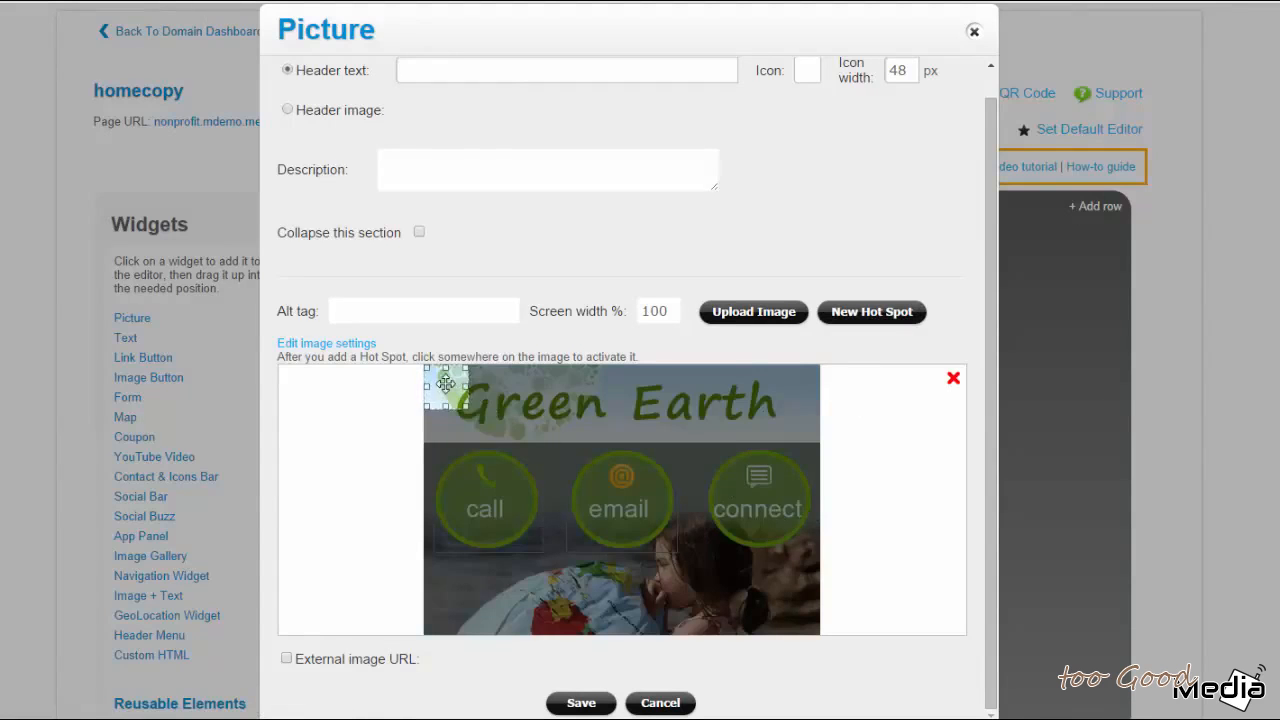
{"action": "left_click_drag", "start_coordinate": [447, 387], "coordinate": [492, 409]}
{"action": "left_click_drag", "start_coordinate": [637, 461], "coordinate": [812, 546]}
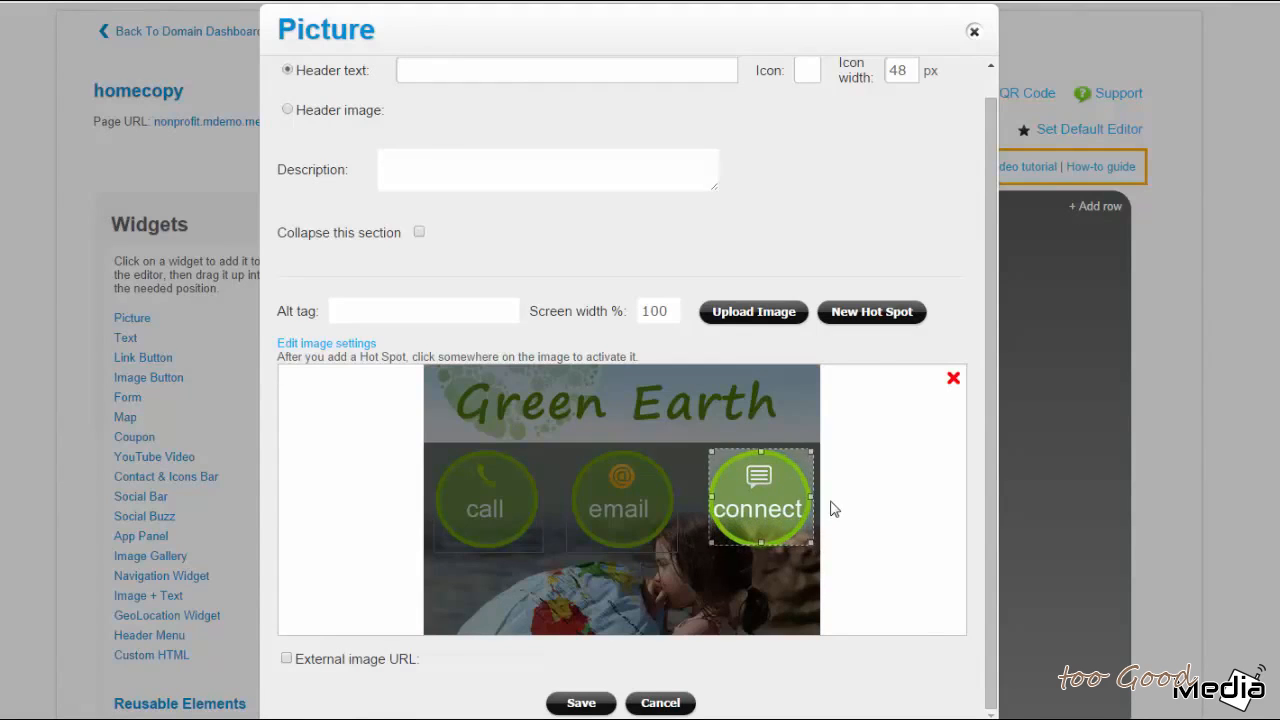
{"action": "left_click", "coordinate": [832, 508]}
{"action": "left_click", "coordinate": [788, 462]}
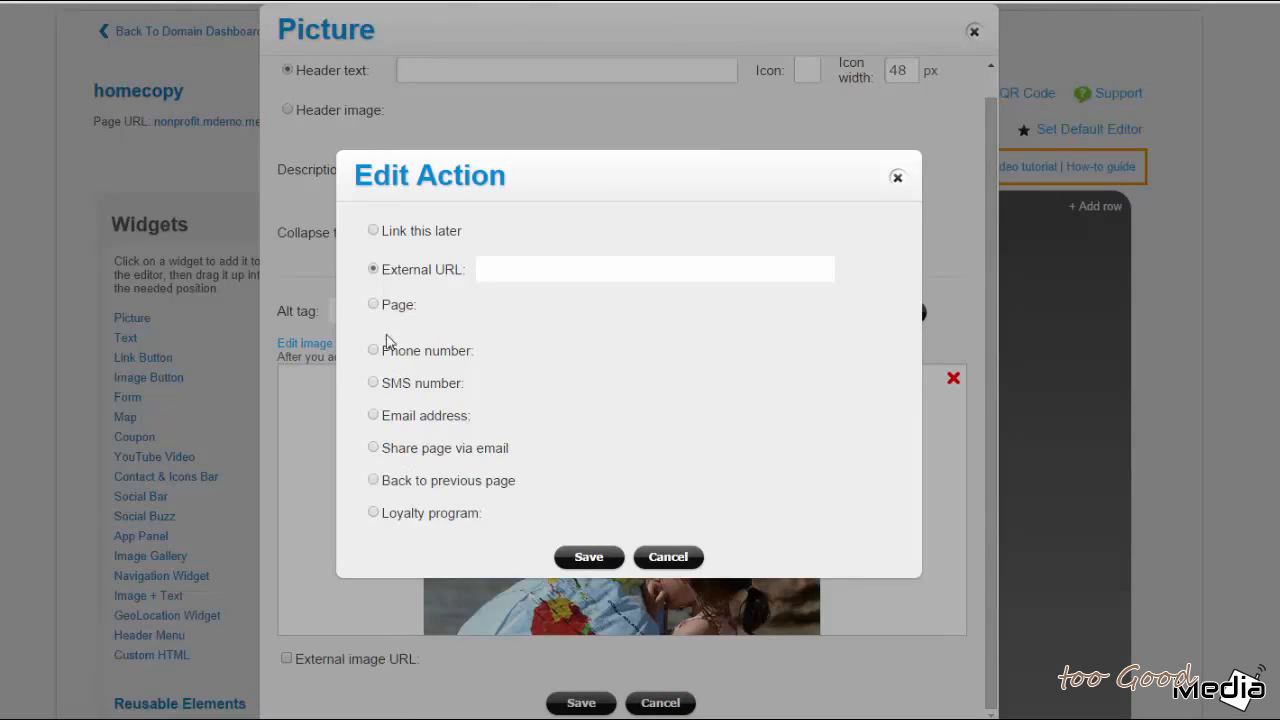
{"action": "left_click", "coordinate": [373, 304]}
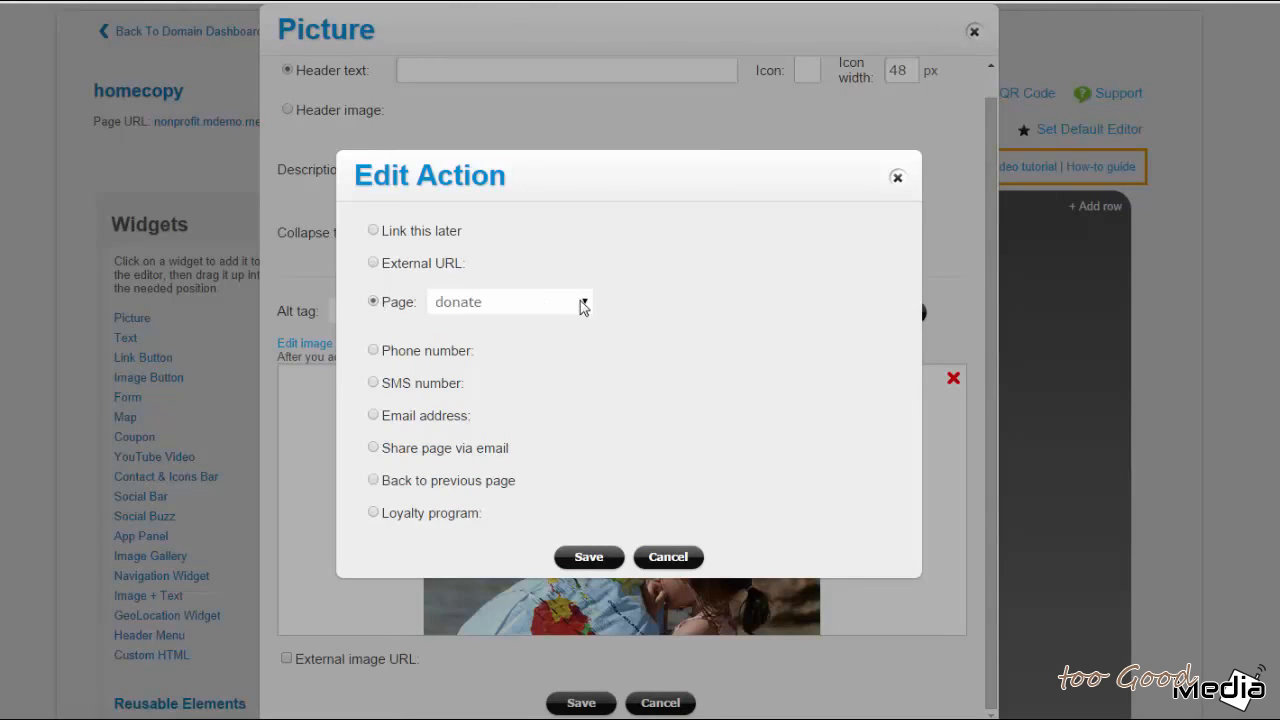
{"action": "left_click", "coordinate": [584, 302]}
{"action": "left_click", "coordinate": [502, 389]}
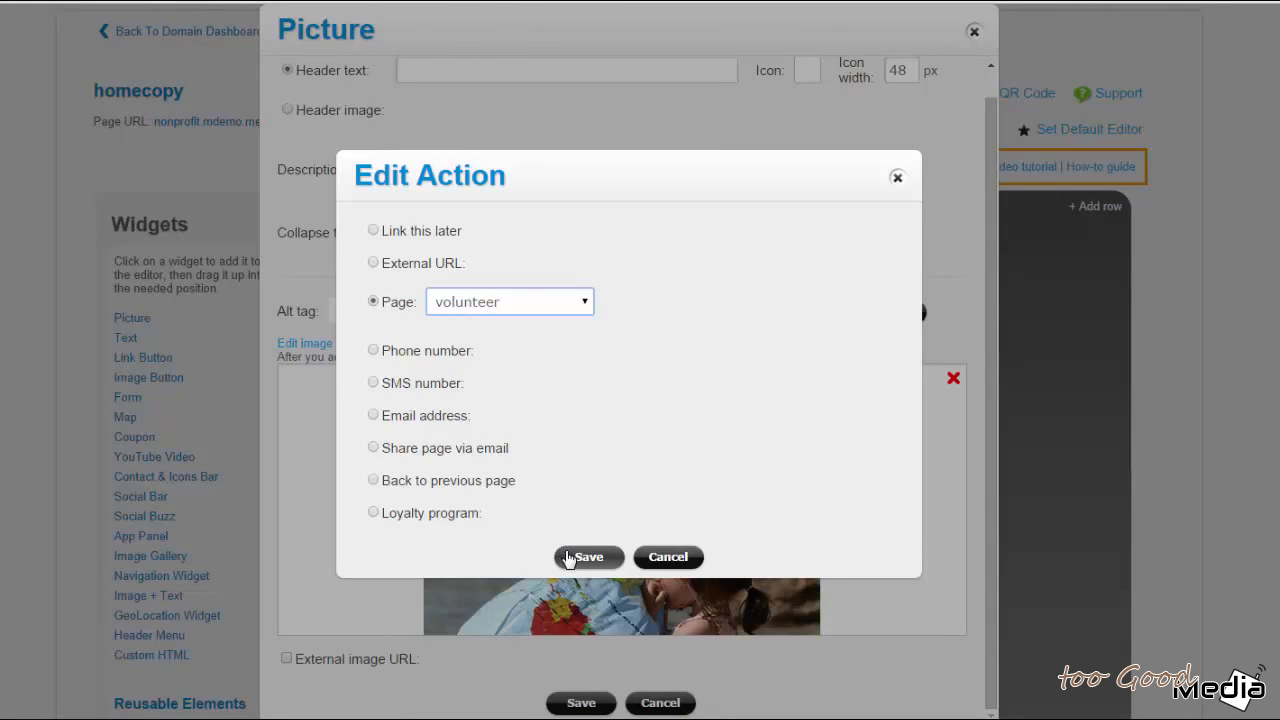
{"action": "left_click", "coordinate": [567, 557]}
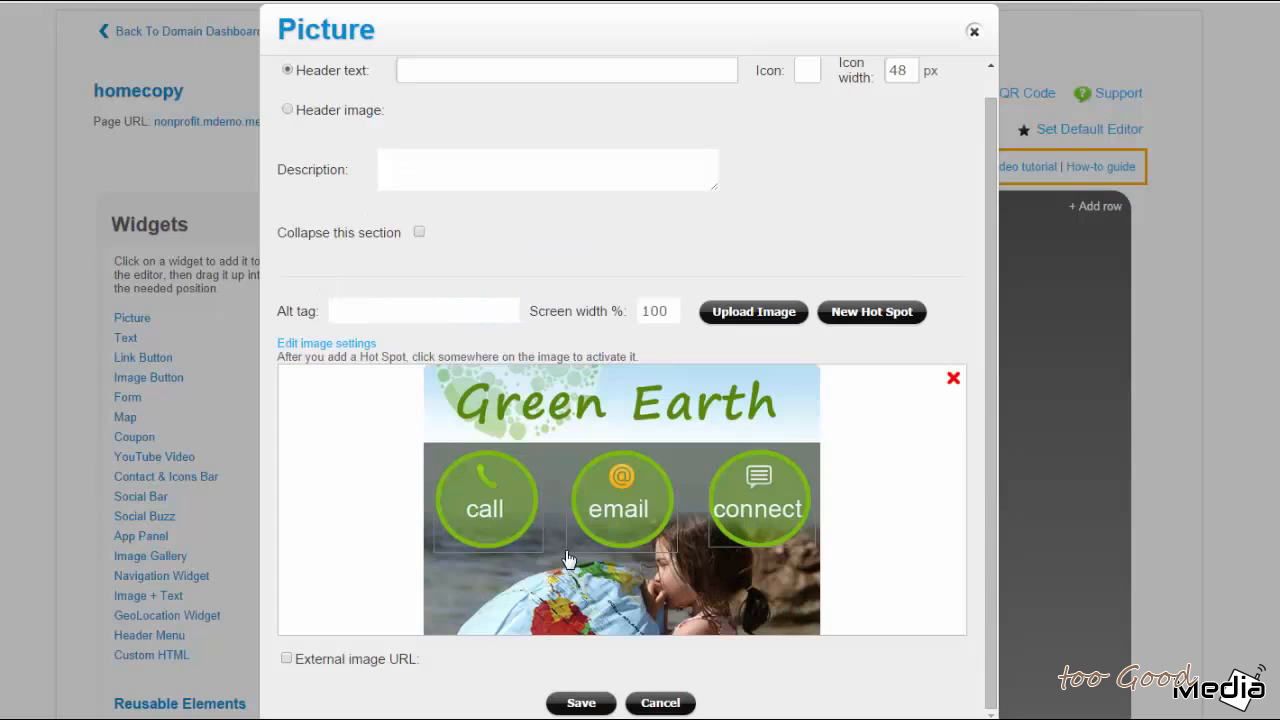
- Save the picture widget, move it to the top of the homecopy page, and save the page for viewing at its URL
{"action": "left_click", "coordinate": [582, 703]}
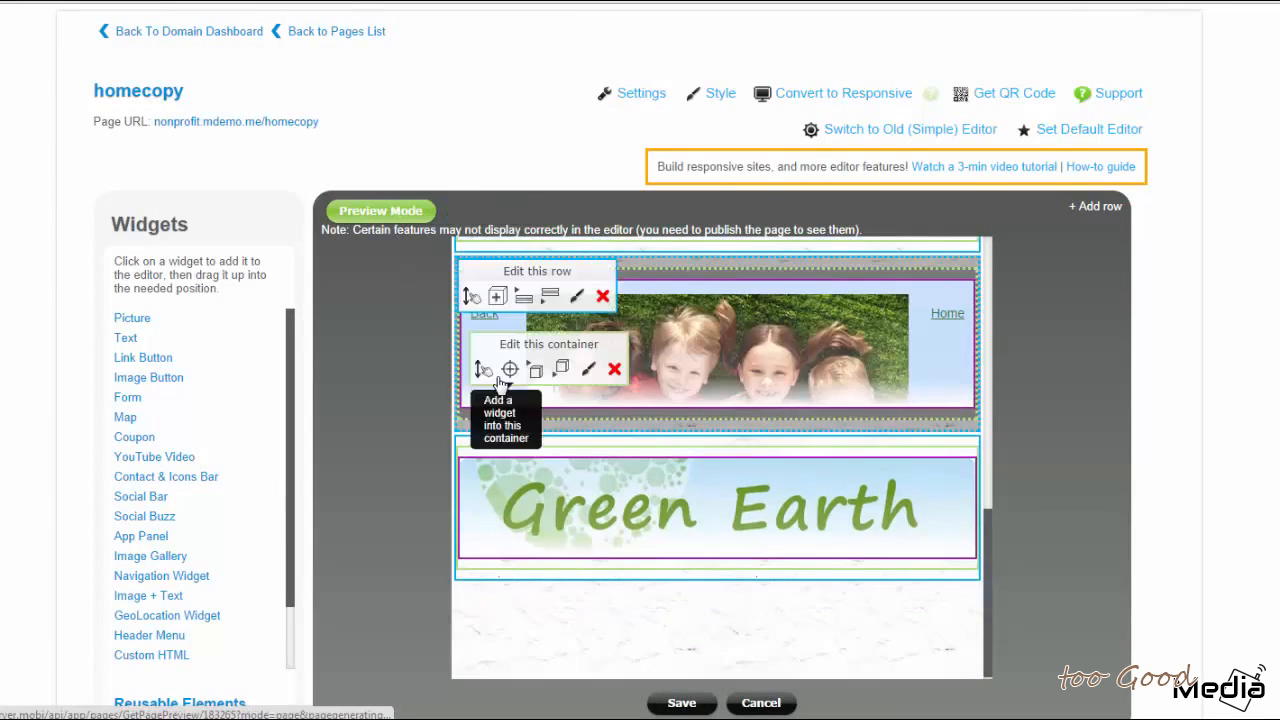
{"action": "left_click_drag", "start_coordinate": [472, 474], "coordinate": [843, 306]}
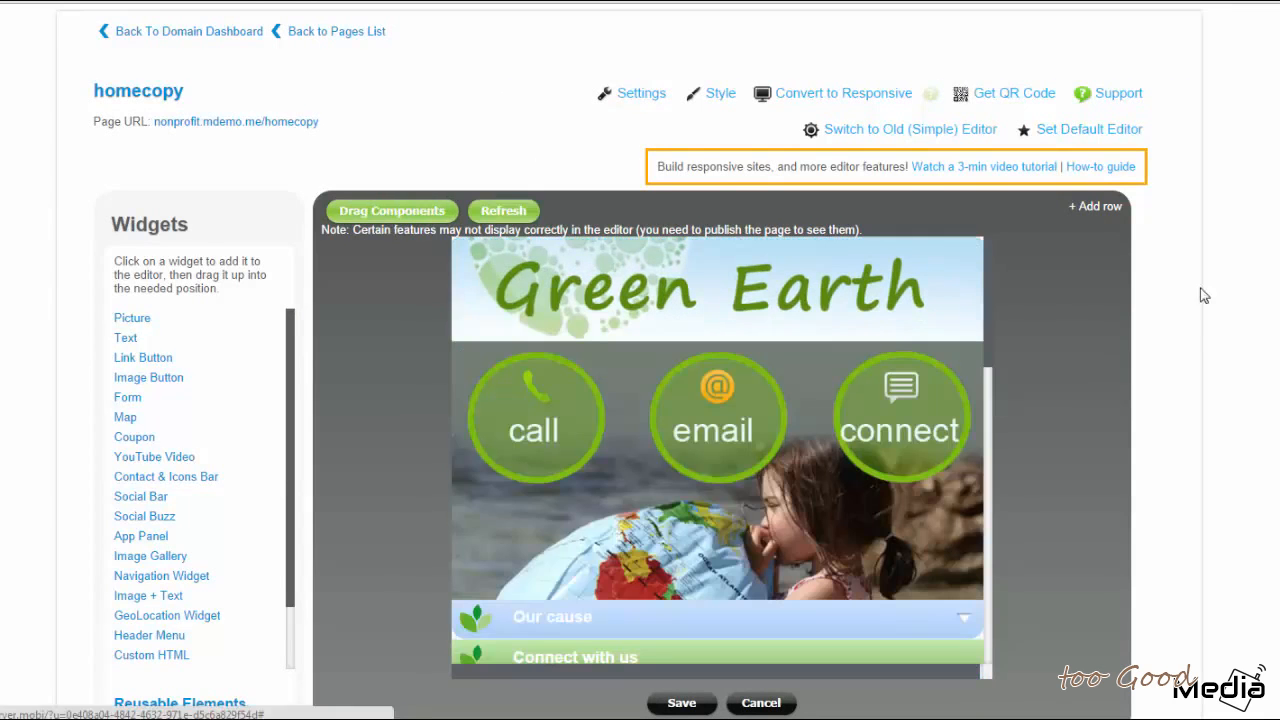
{"action": "left_click", "coordinate": [695, 703]}
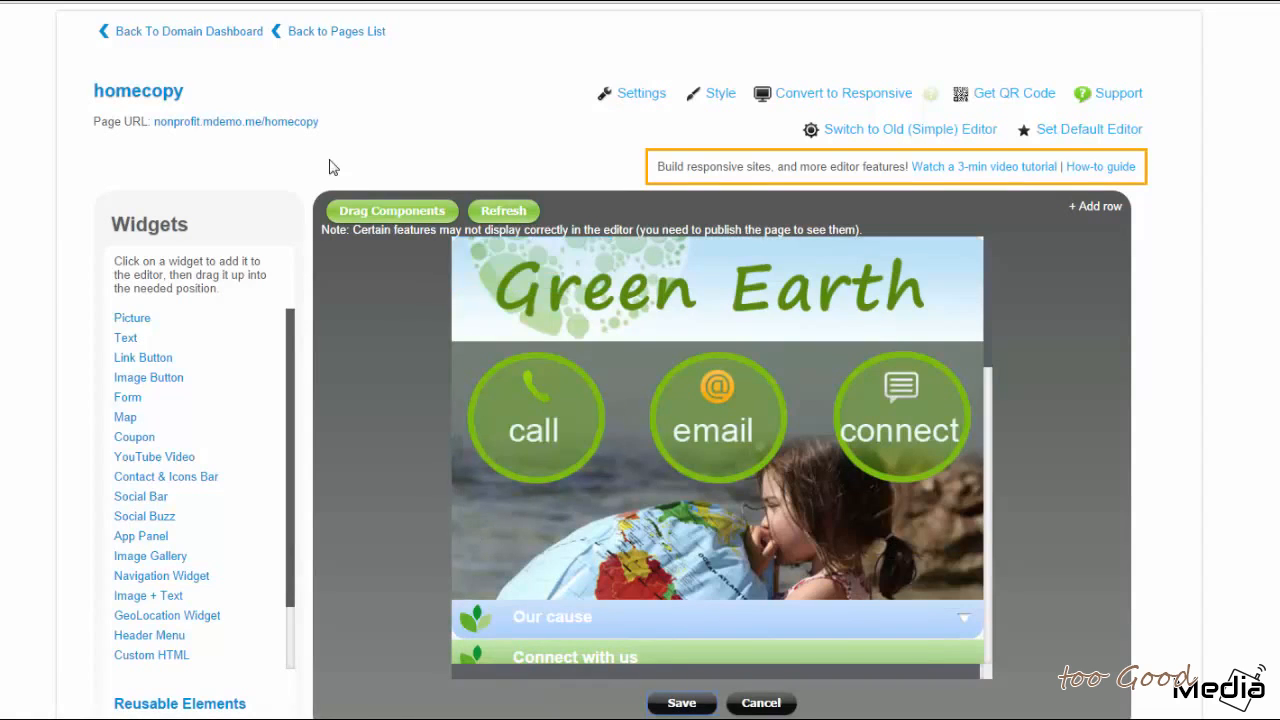
{"action": "left_click", "coordinate": [300, 122]}
- Start a contact form widget and delete its Message and Company fields
{"action": "left_click", "coordinate": [127, 400]}
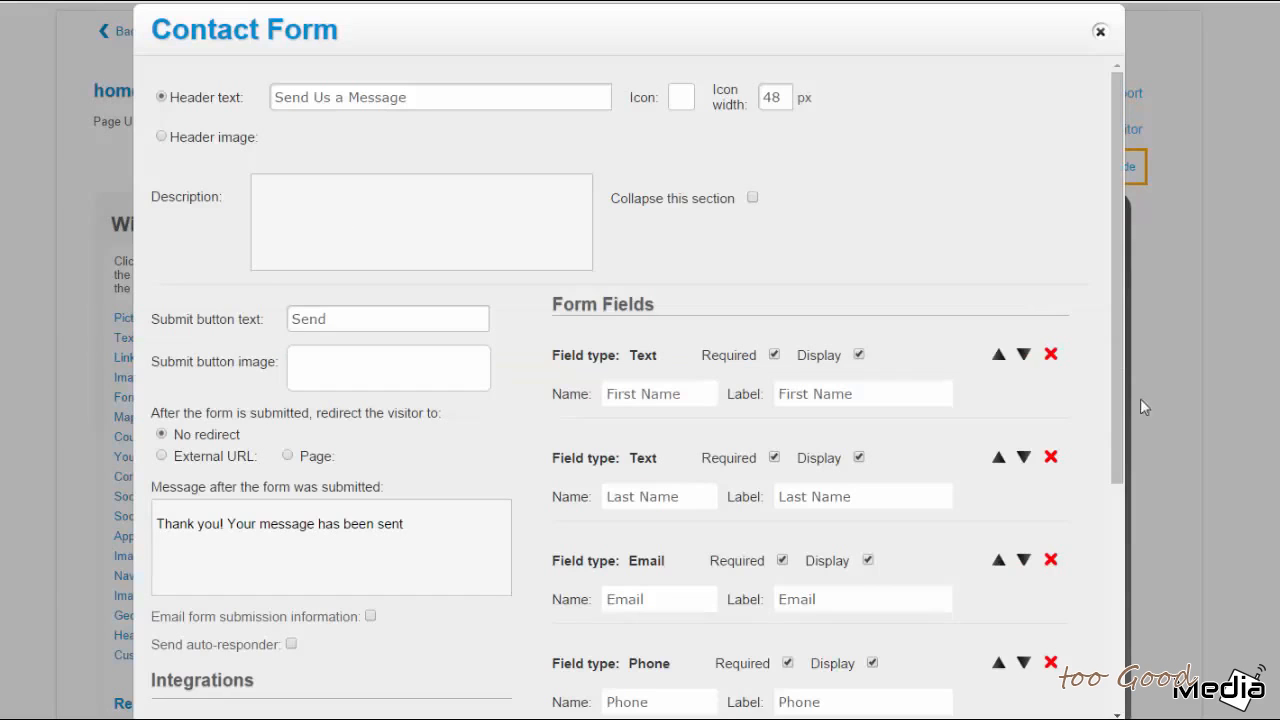
{"action": "left_click_drag", "start_coordinate": [1124, 444], "coordinate": [1118, 660]}
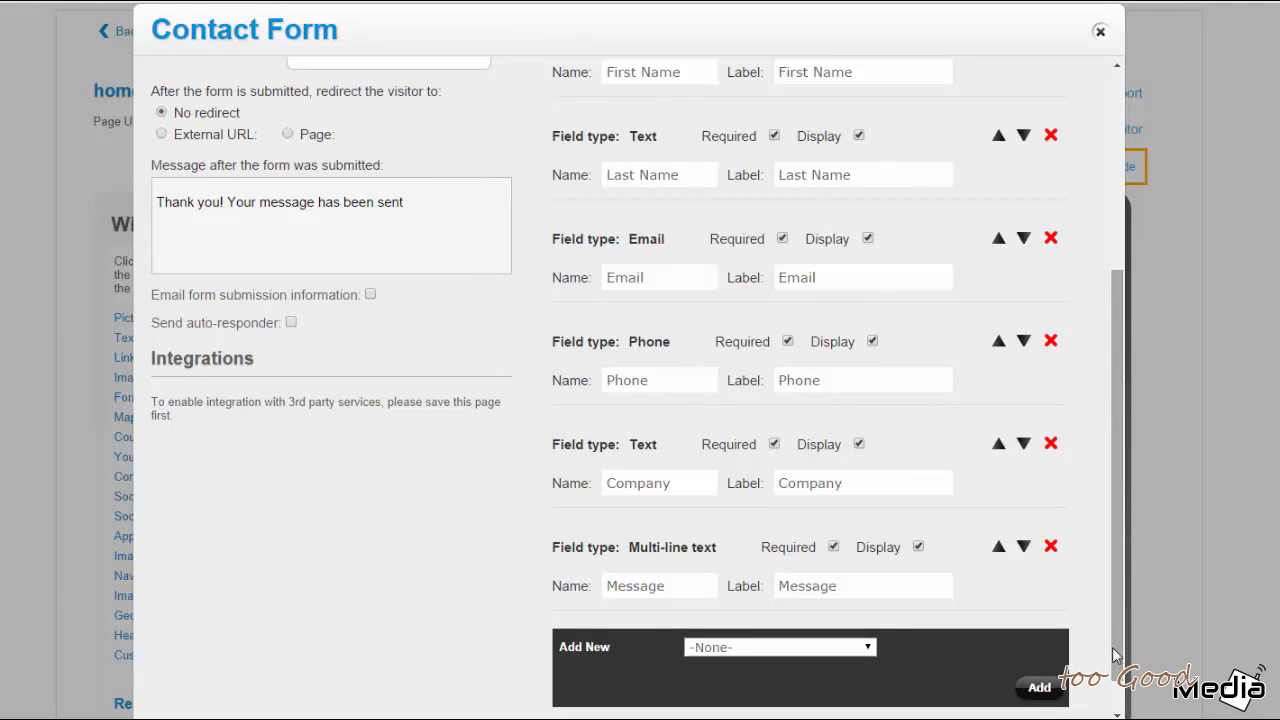
{"action": "left_click", "coordinate": [1051, 547]}
{"action": "left_click", "coordinate": [589, 428]}
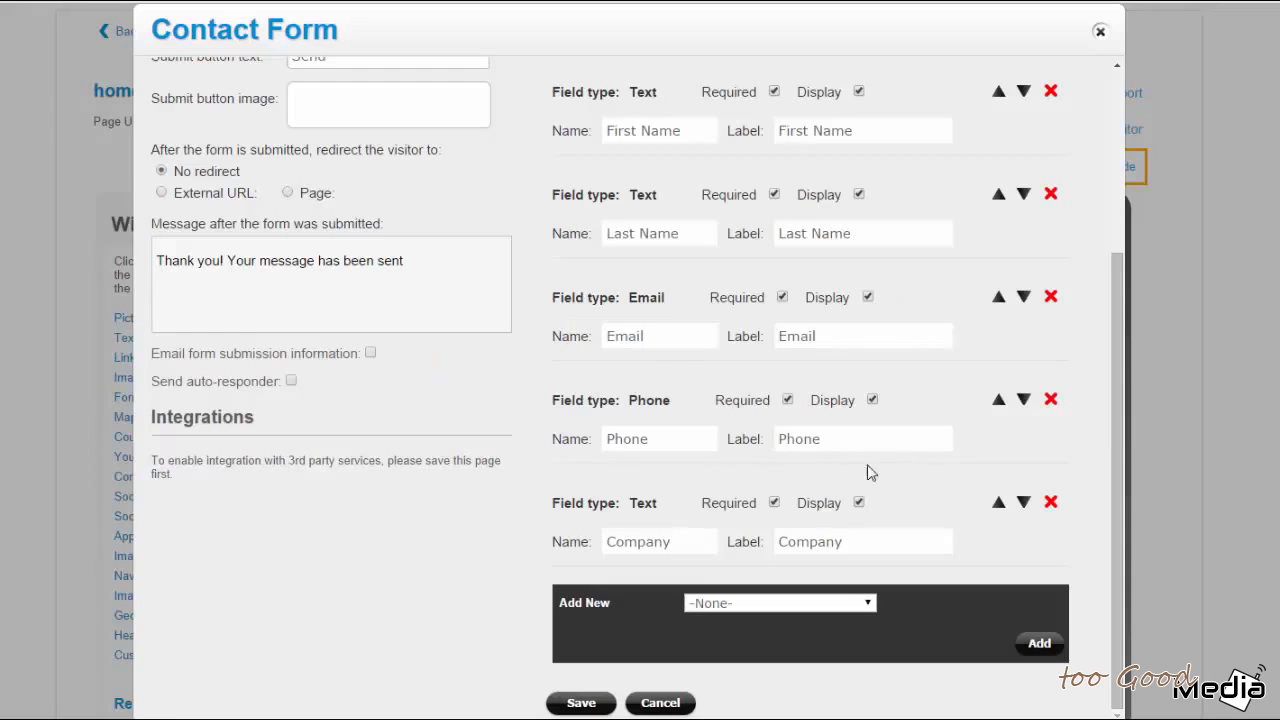
{"action": "left_click", "coordinate": [1051, 502]}
{"action": "left_click", "coordinate": [591, 428]}
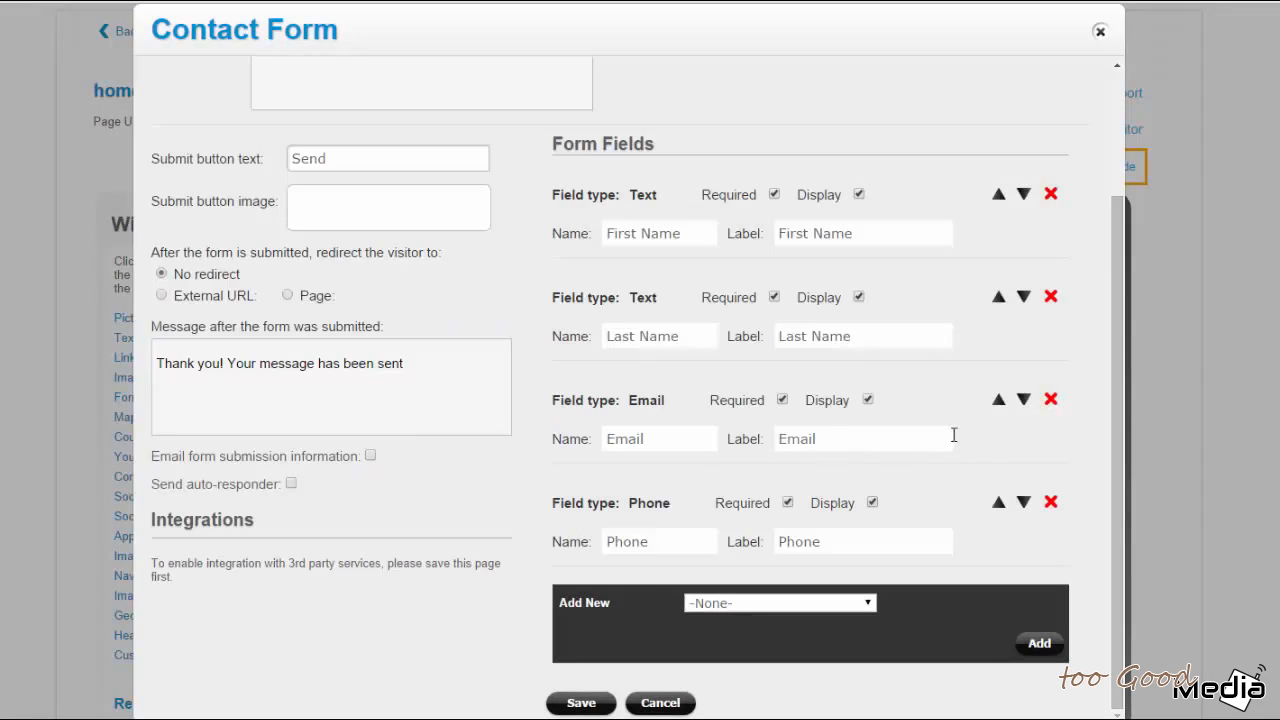
- Delete the Phone, Last Name and First Name fields from the contact form, keeping only Email
{"action": "left_click", "coordinate": [1051, 502]}
{"action": "left_click", "coordinate": [589, 428]}
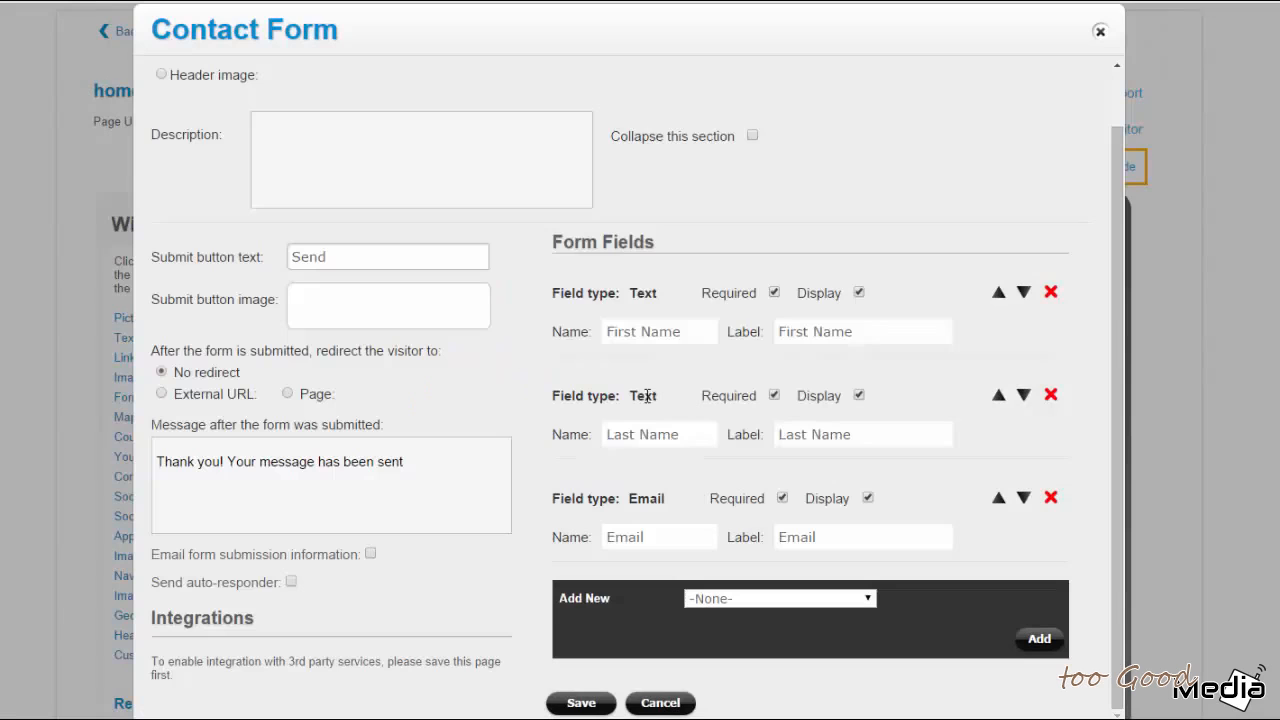
{"action": "left_click", "coordinate": [1050, 397]}
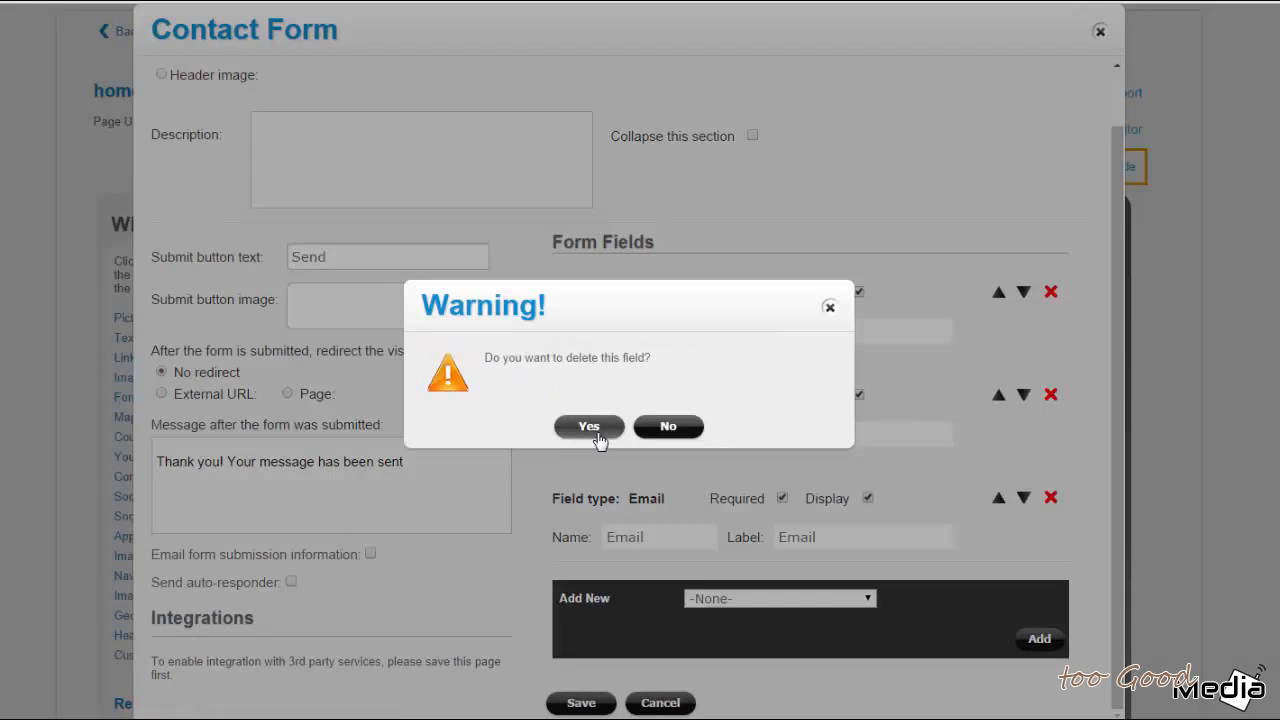
{"action": "left_click", "coordinate": [589, 428]}
{"action": "left_click", "coordinate": [1050, 295]}
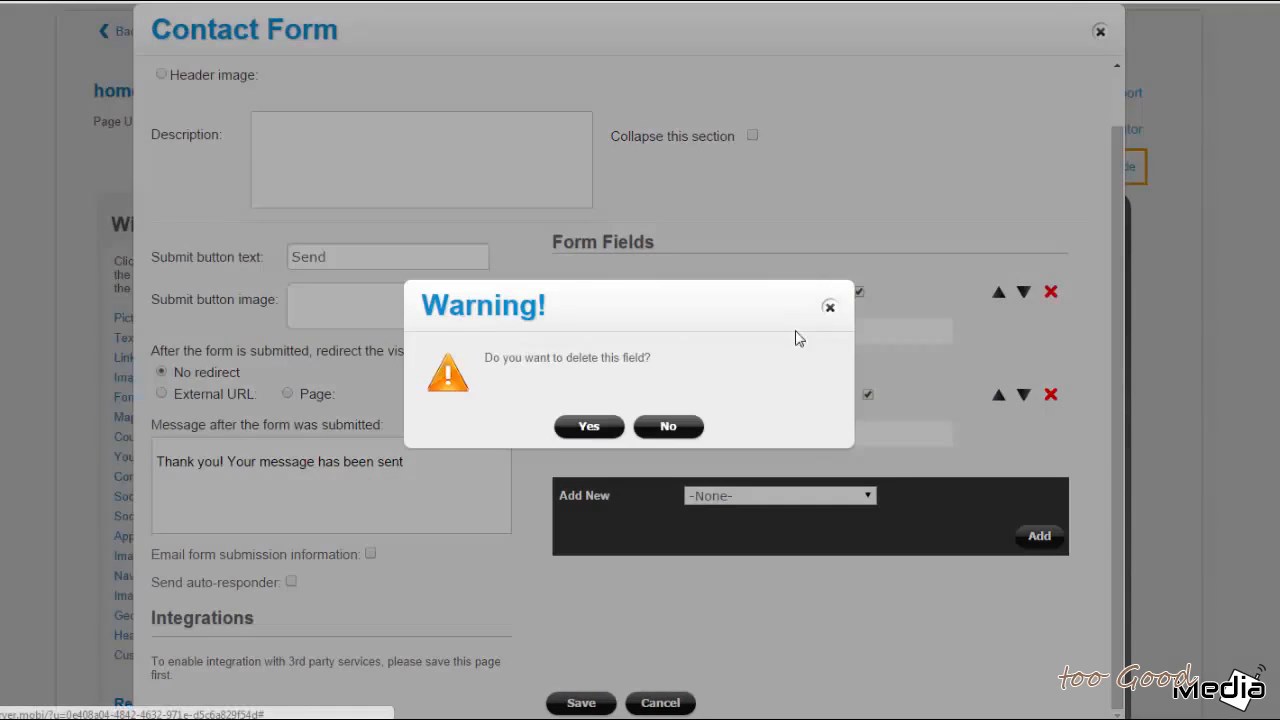
{"action": "left_click", "coordinate": [589, 428]}
- Review the field types that can be added to the contact form
{"action": "scroll", "coordinate": [366, 151], "scroll_direction": "up", "scroll_amount": 1}
{"action": "scroll", "coordinate": [600, 300], "scroll_direction": "down", "scroll_amount": 1}
{"action": "left_click", "coordinate": [868, 393]}
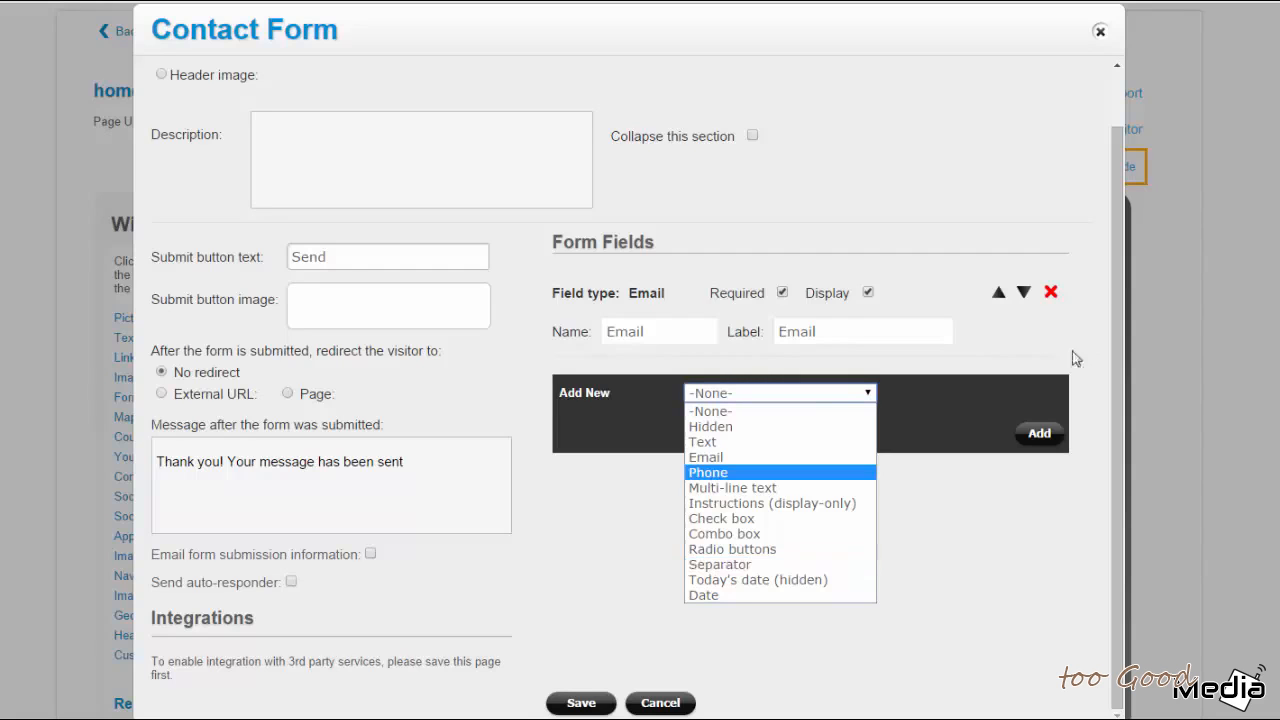
- Change the contact form's header text to "Sign up for our mailing list"
{"action": "left_click_drag", "start_coordinate": [1116, 270], "coordinate": [1116, 212]}
{"action": "left_click_drag", "start_coordinate": [409, 97], "coordinate": [285, 96]}
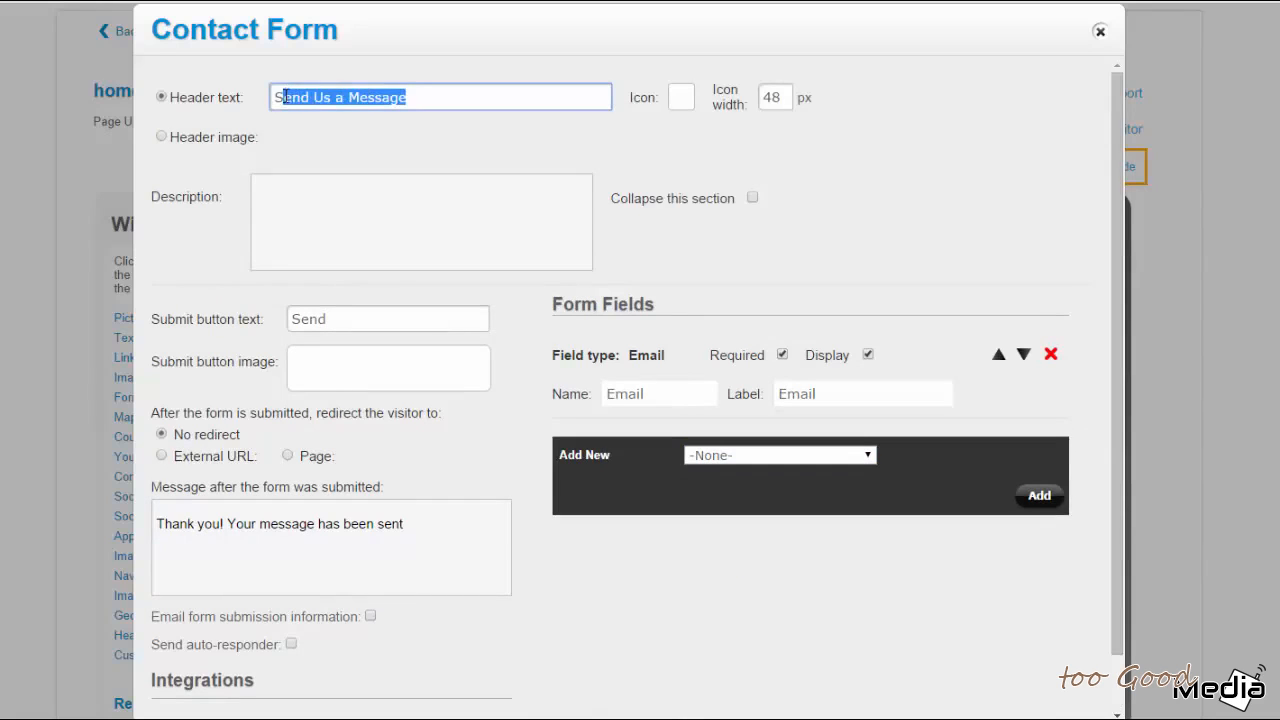
{"action": "type", "text": "ign up"}
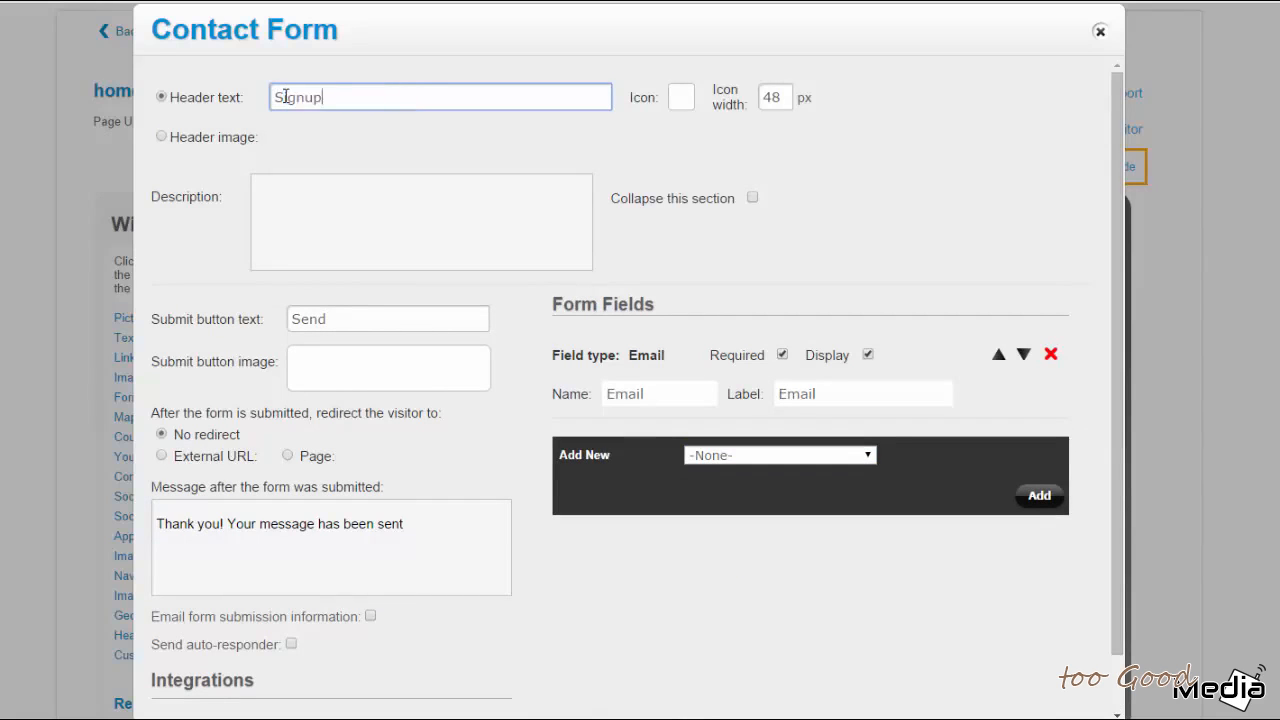
{"action": "type", "text": " for our mailing list"}
{"action": "key", "text": "Tab"}
- Give the form header the green leaf icon from the account library and save the widget
{"action": "left_click", "coordinate": [681, 101]}
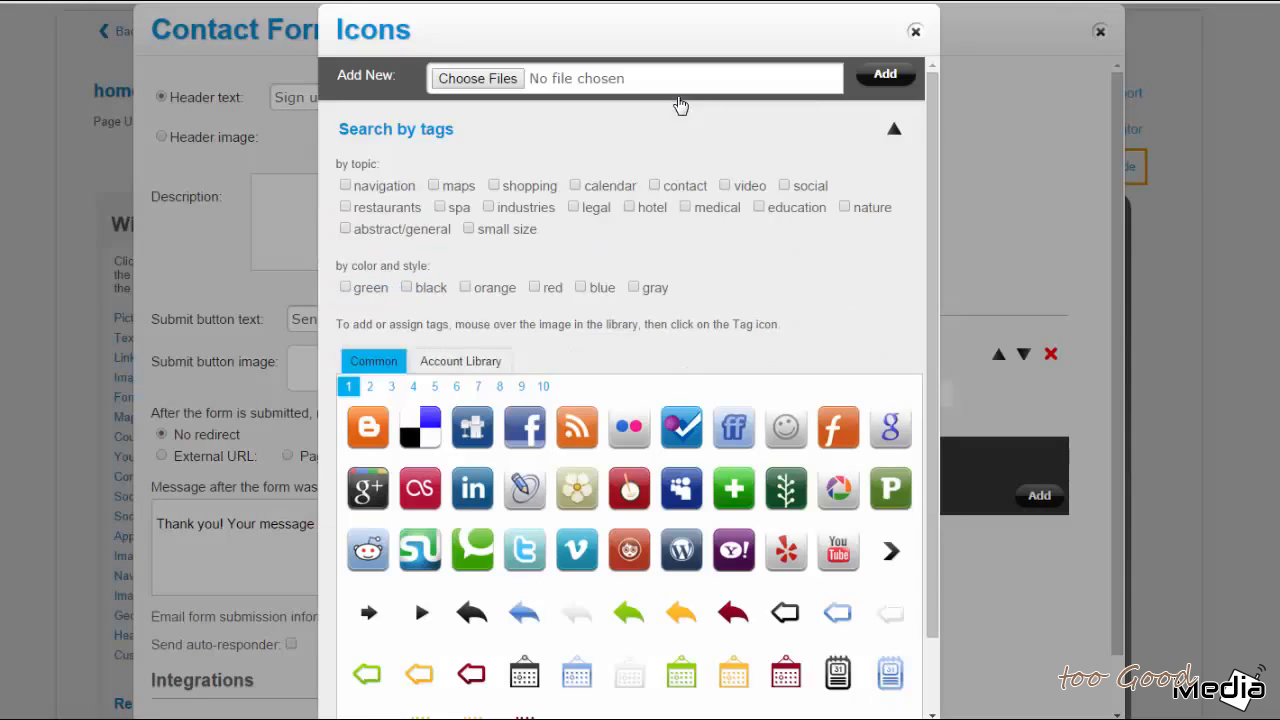
{"action": "left_click", "coordinate": [466, 366]}
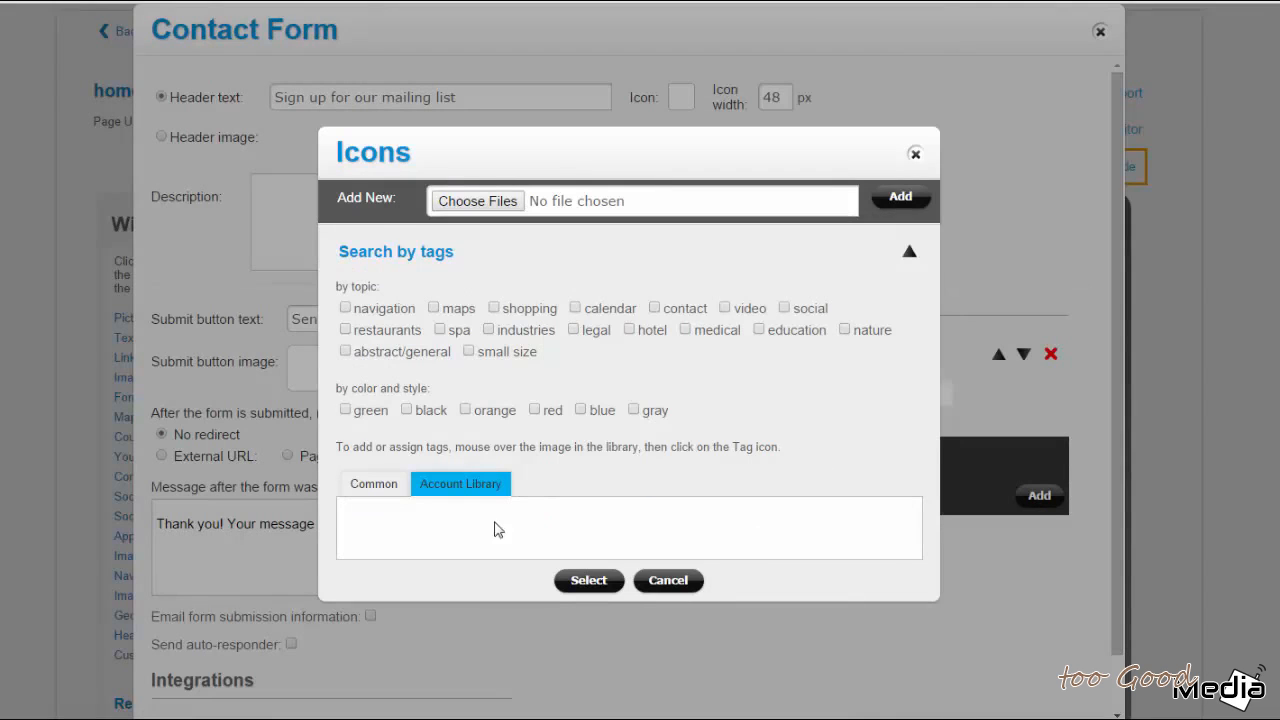
{"action": "left_click", "coordinate": [630, 530]}
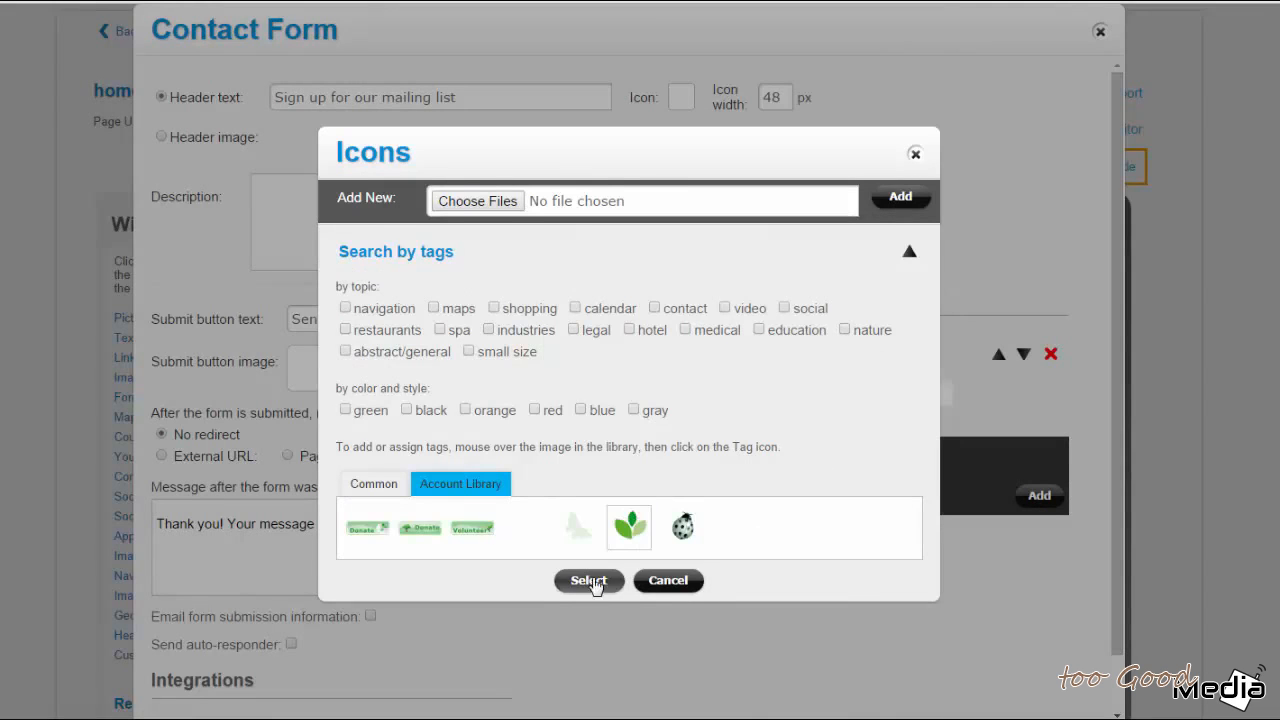
{"action": "left_click", "coordinate": [589, 581]}
{"action": "scroll", "coordinate": [897, 317], "scroll_direction": "down", "scroll_amount": 1}
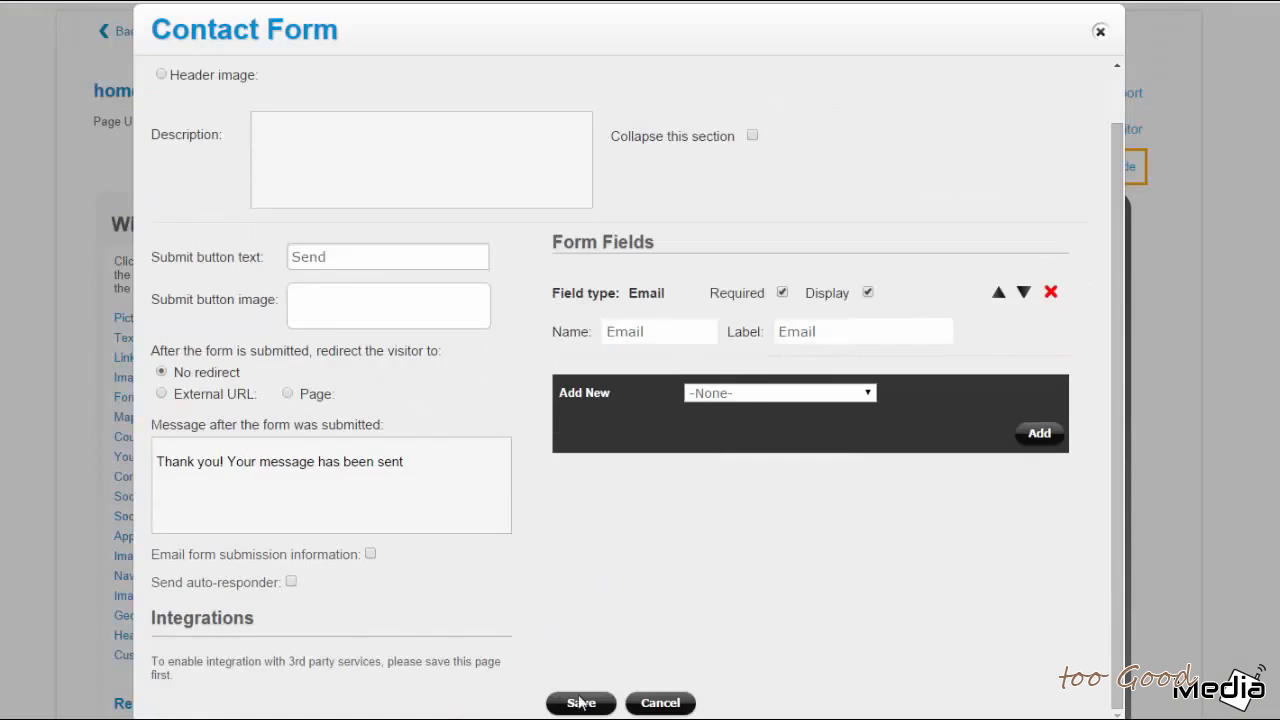
{"action": "left_click", "coordinate": [558, 706]}
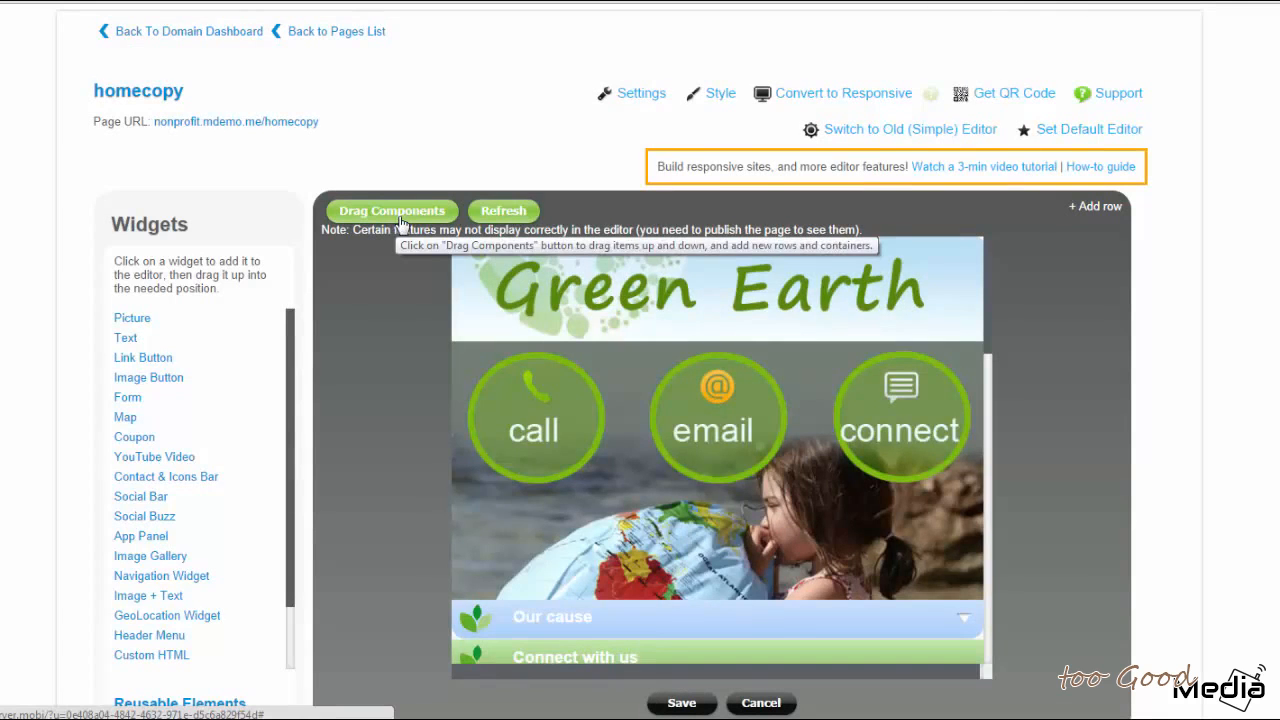
- Move the mailing list form directly below the header picture and return to the page preview
{"action": "left_click", "coordinate": [400, 216]}
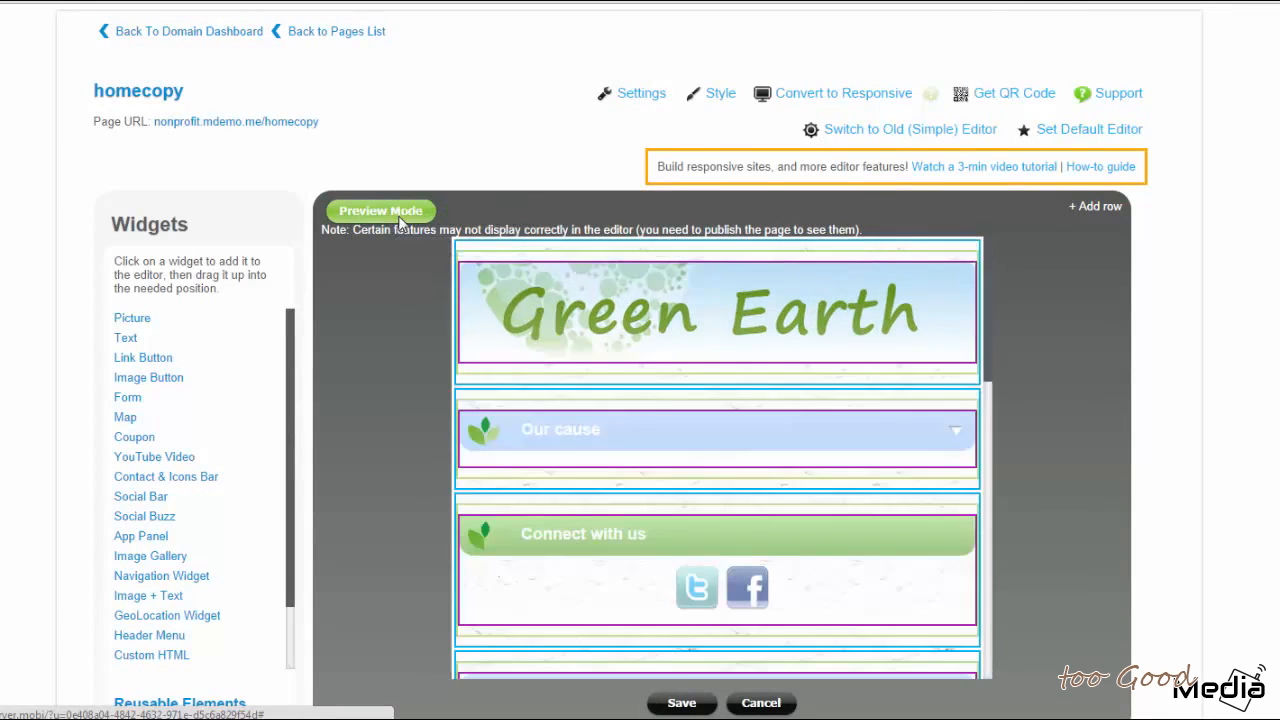
{"action": "scroll", "coordinate": [988, 362], "scroll_direction": "down", "scroll_amount": 5}
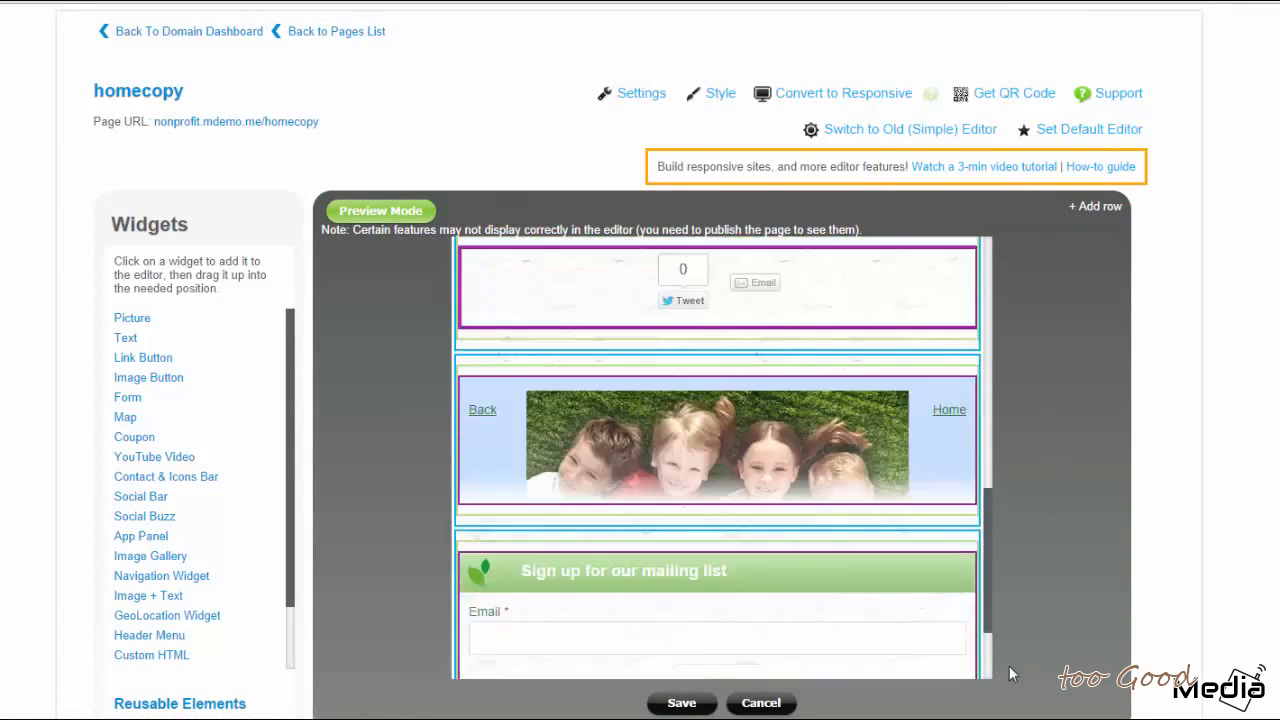
{"action": "mouse_move", "coordinate": [471, 430]}
{"action": "left_click_drag", "start_coordinate": [471, 430], "coordinate": [535, 432]}
{"action": "left_click", "coordinate": [385, 211]}
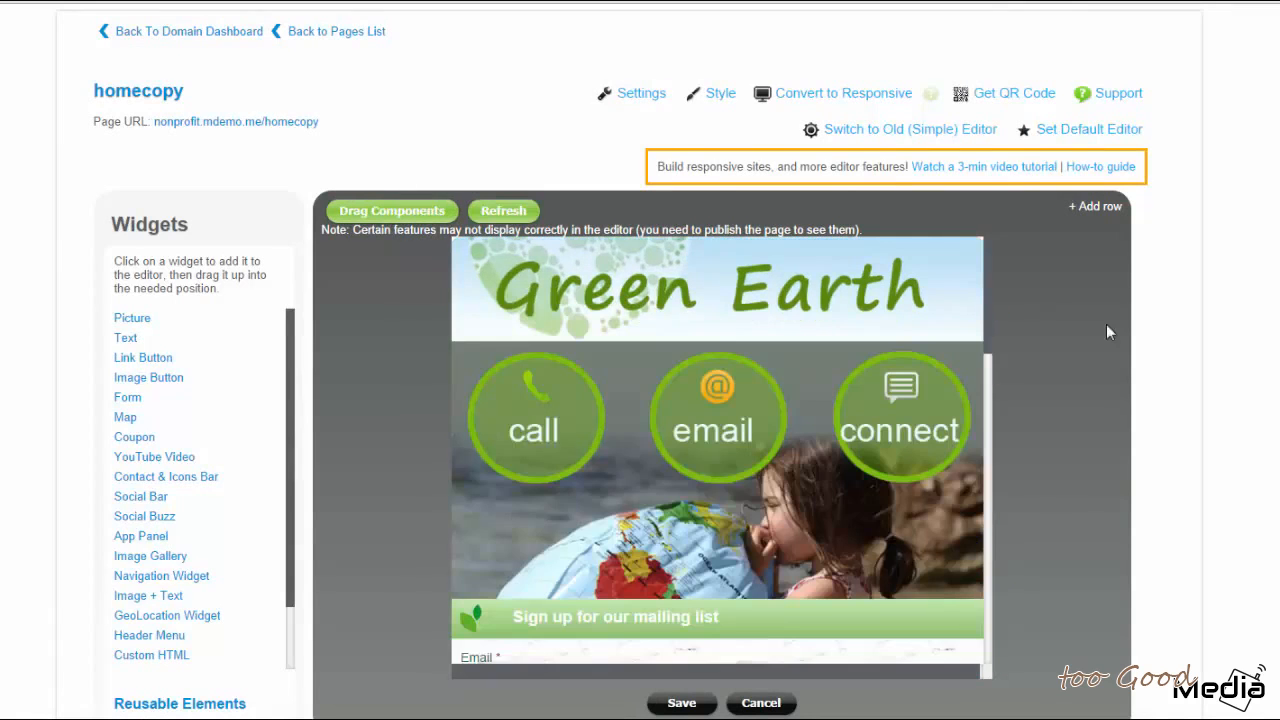
- Make the mailing list form a collapsed section, save it, and test expanding and collapsing it on the live page
{"action": "left_click_drag", "start_coordinate": [991, 349], "coordinate": [990, 453]}
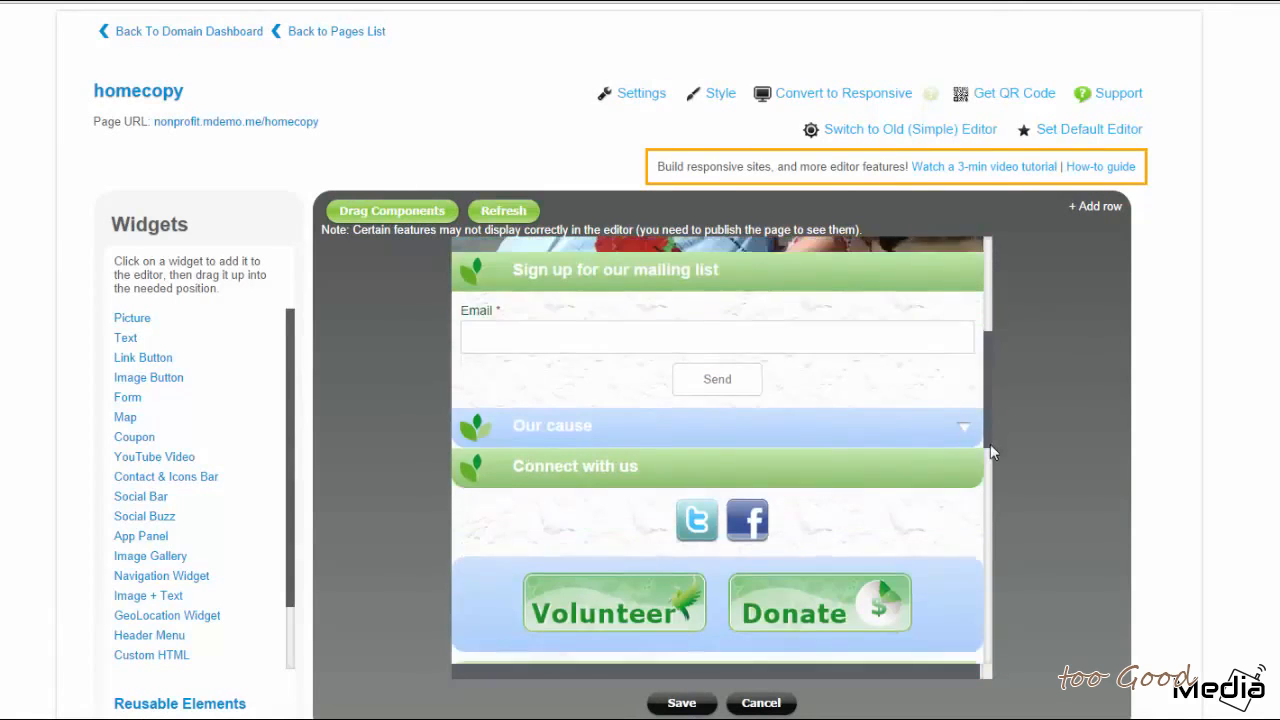
{"action": "mouse_move", "coordinate": [943, 450]}
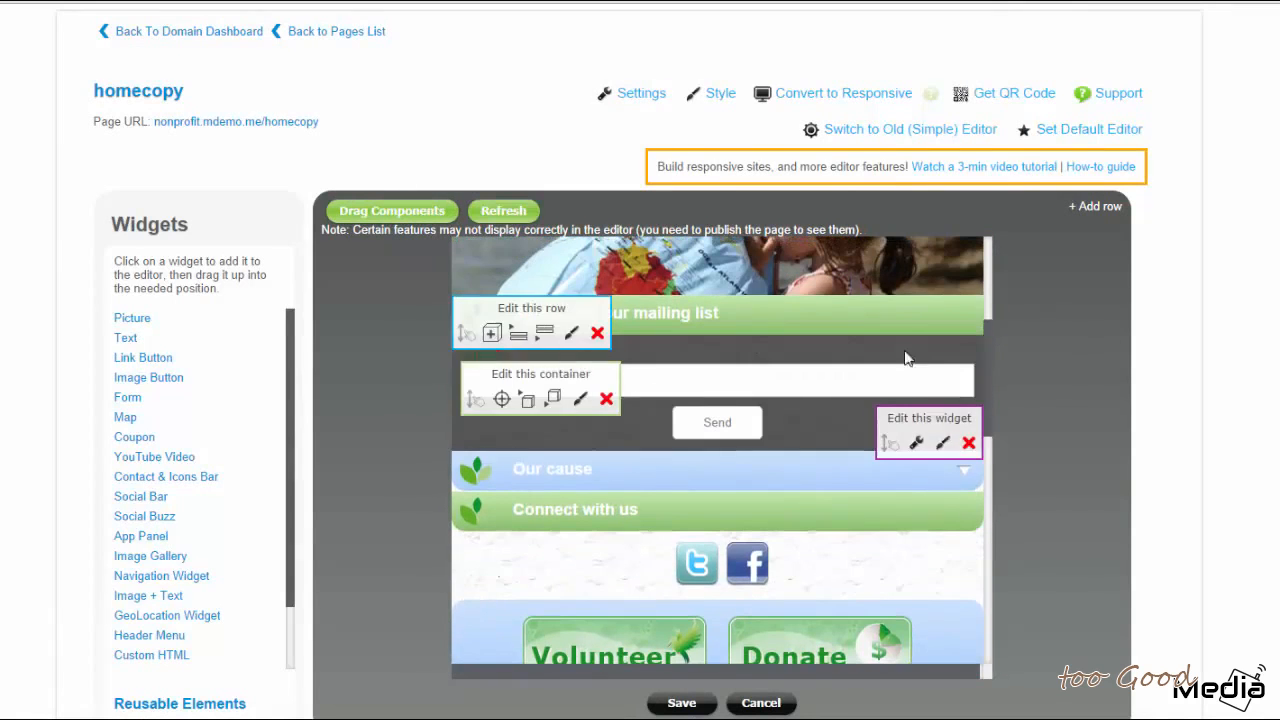
{"action": "left_click", "coordinate": [916, 443]}
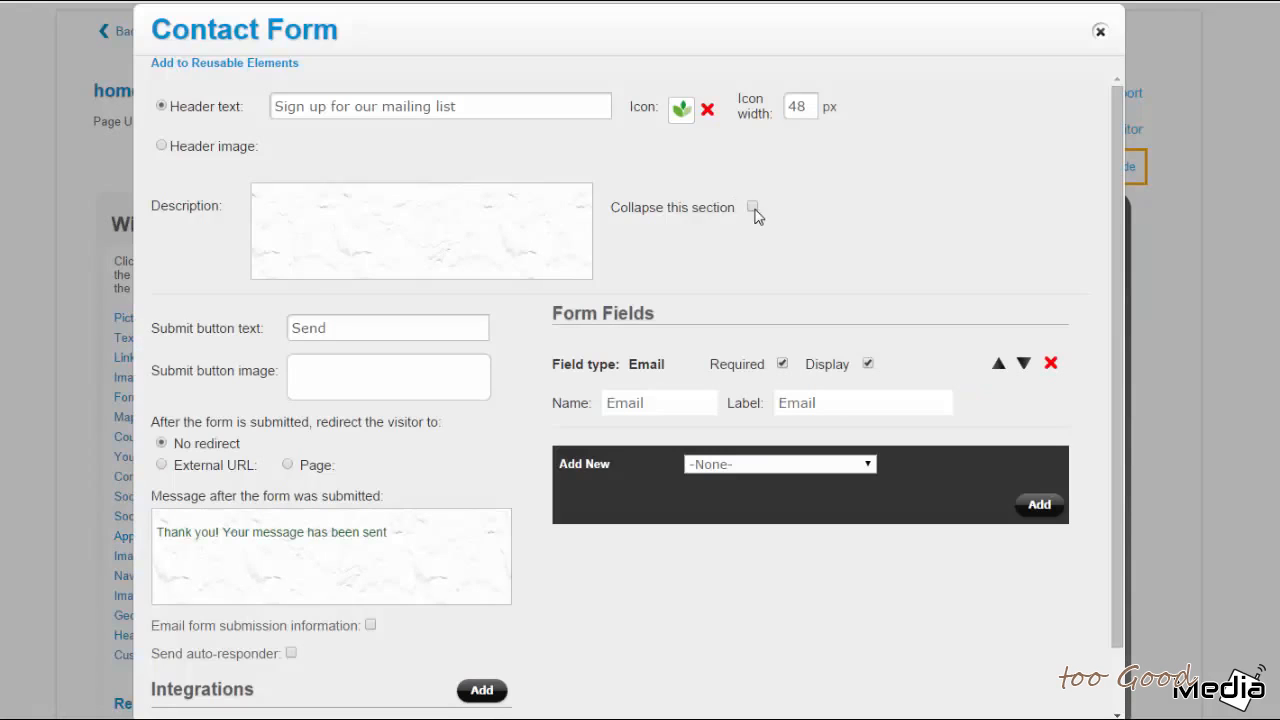
{"action": "left_click", "coordinate": [752, 207]}
{"action": "scroll", "coordinate": [1109, 398], "scroll_direction": "down", "scroll_amount": 2}
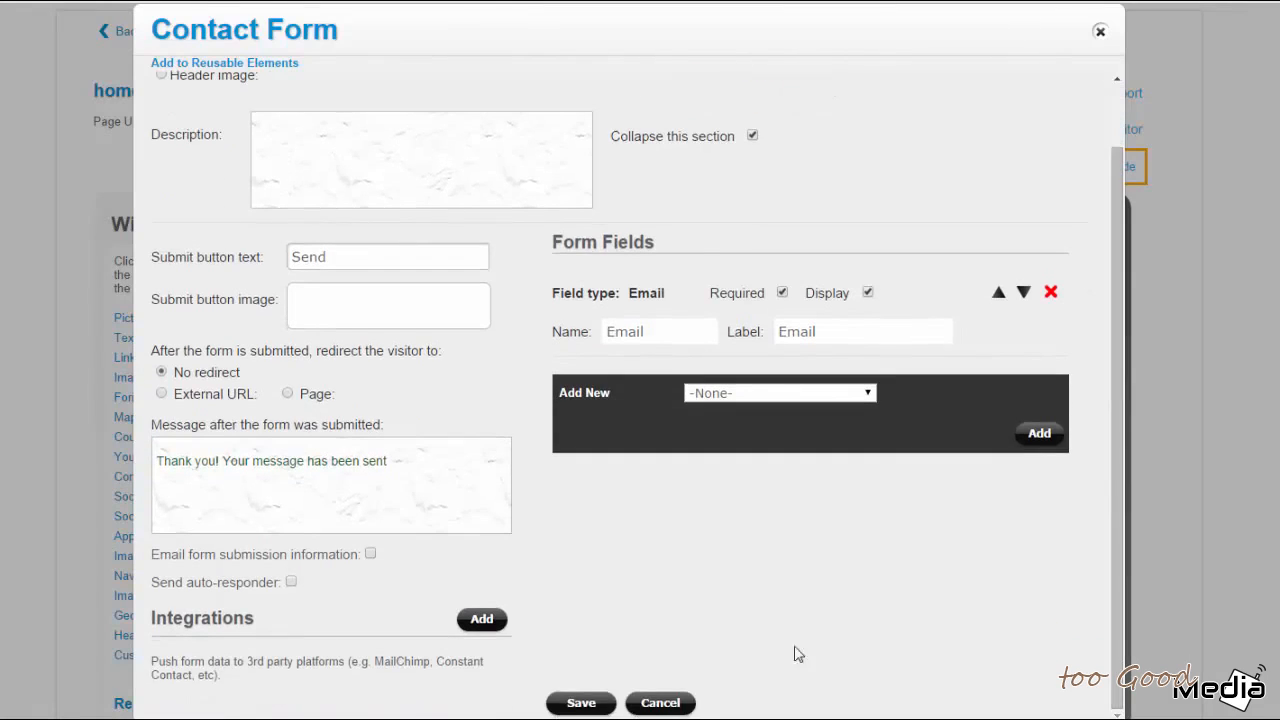
{"action": "left_click", "coordinate": [581, 703]}
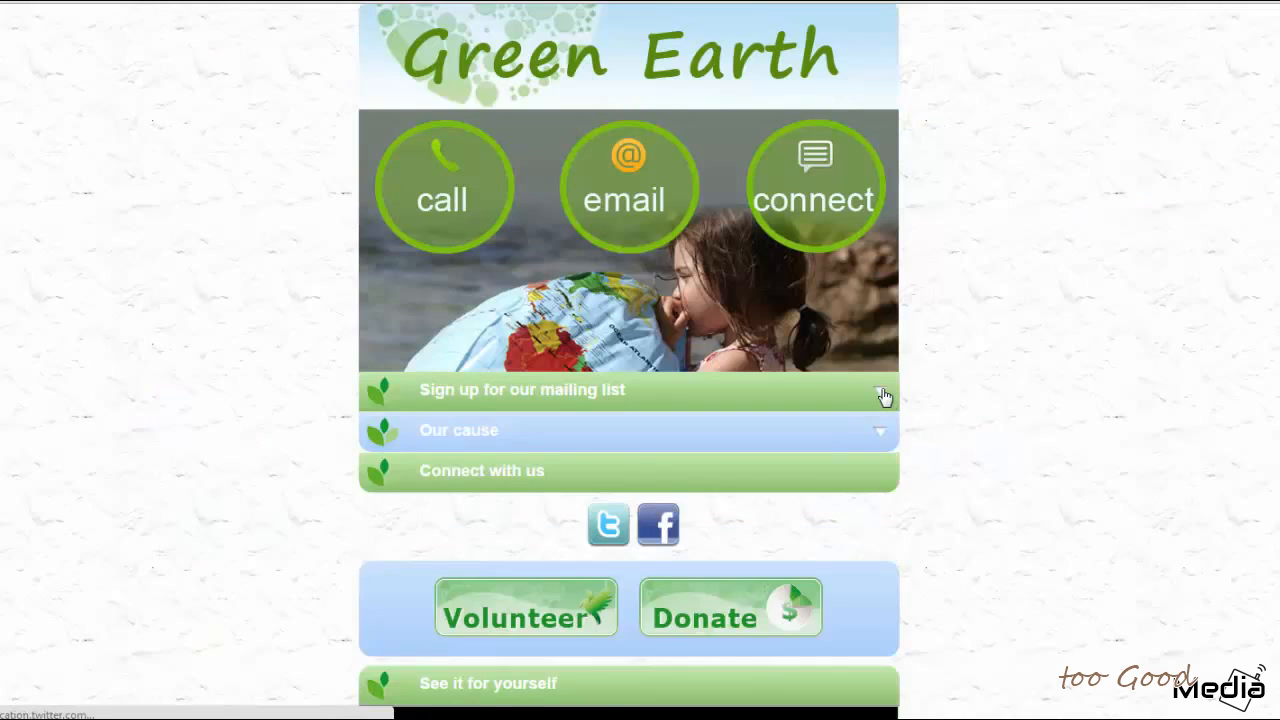
{"action": "left_click", "coordinate": [885, 398]}
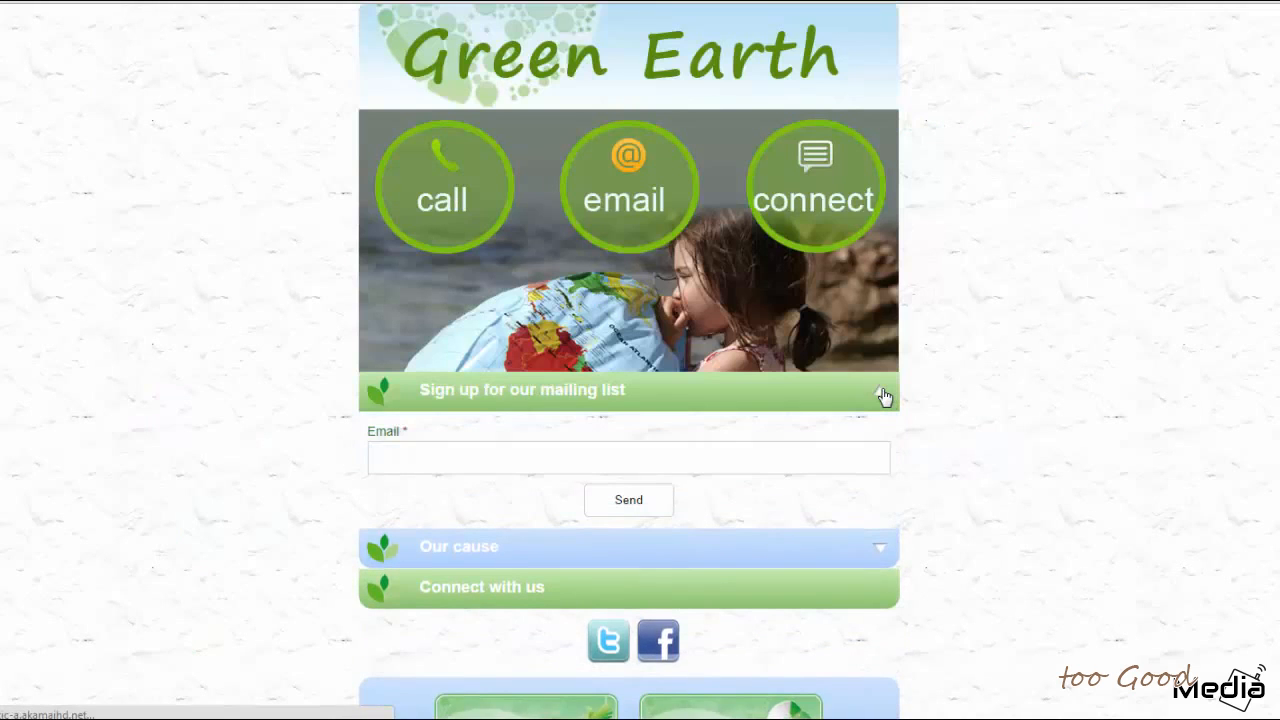
{"action": "left_click", "coordinate": [885, 398]}
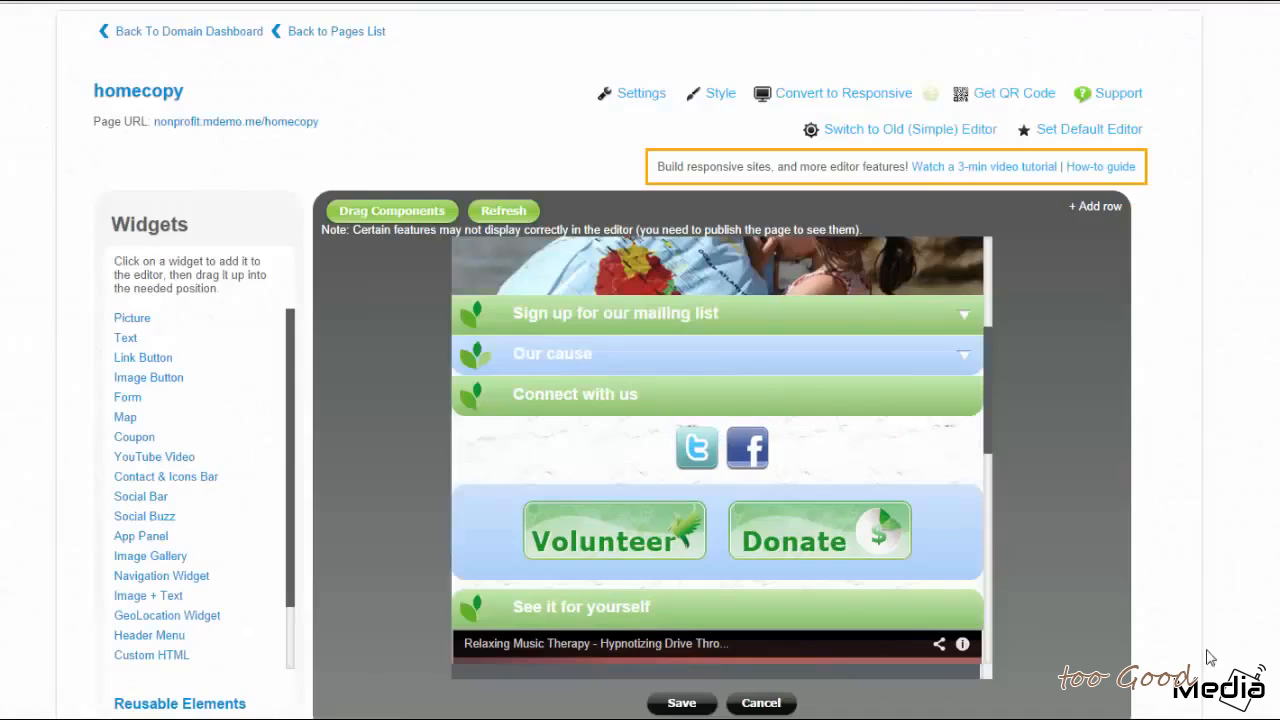
- Inspect the Our cause text widget's settings without changing them, and test expanding and collapsing that section on the live page
{"action": "mouse_move", "coordinate": [924, 345]}
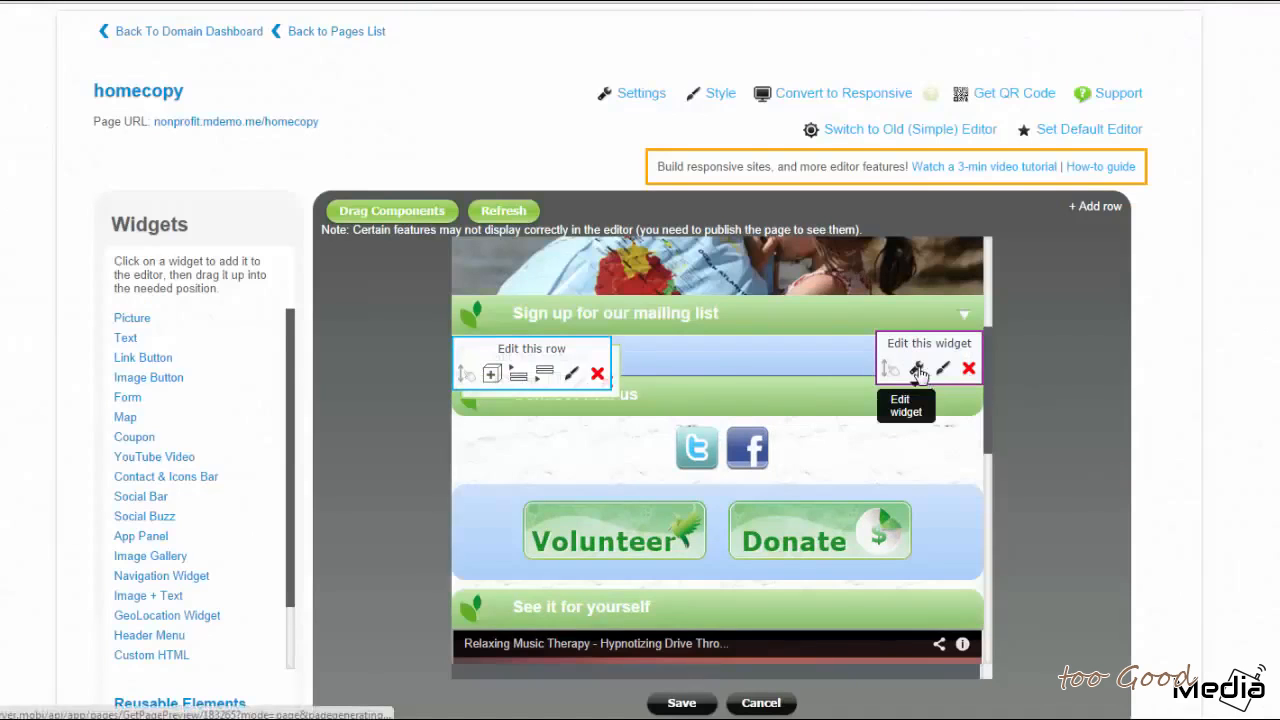
{"action": "left_click", "coordinate": [919, 371]}
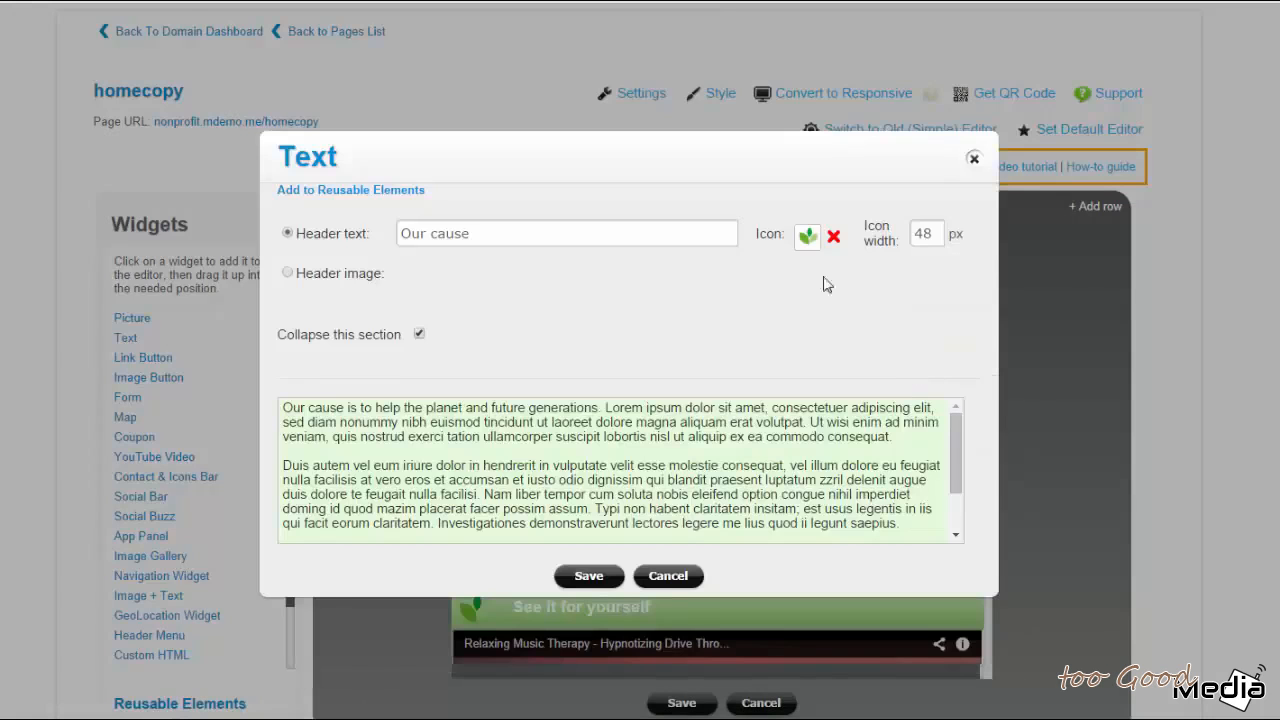
{"action": "left_click", "coordinate": [667, 577]}
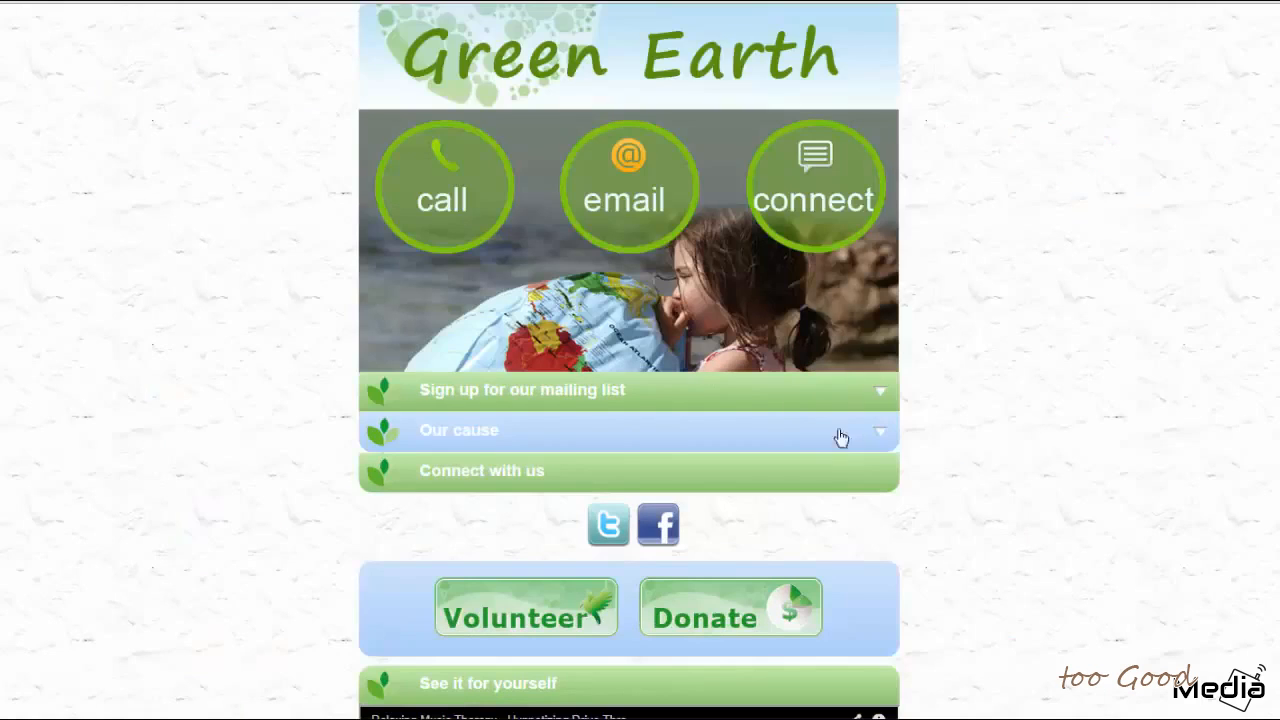
{"action": "left_click", "coordinate": [880, 437]}
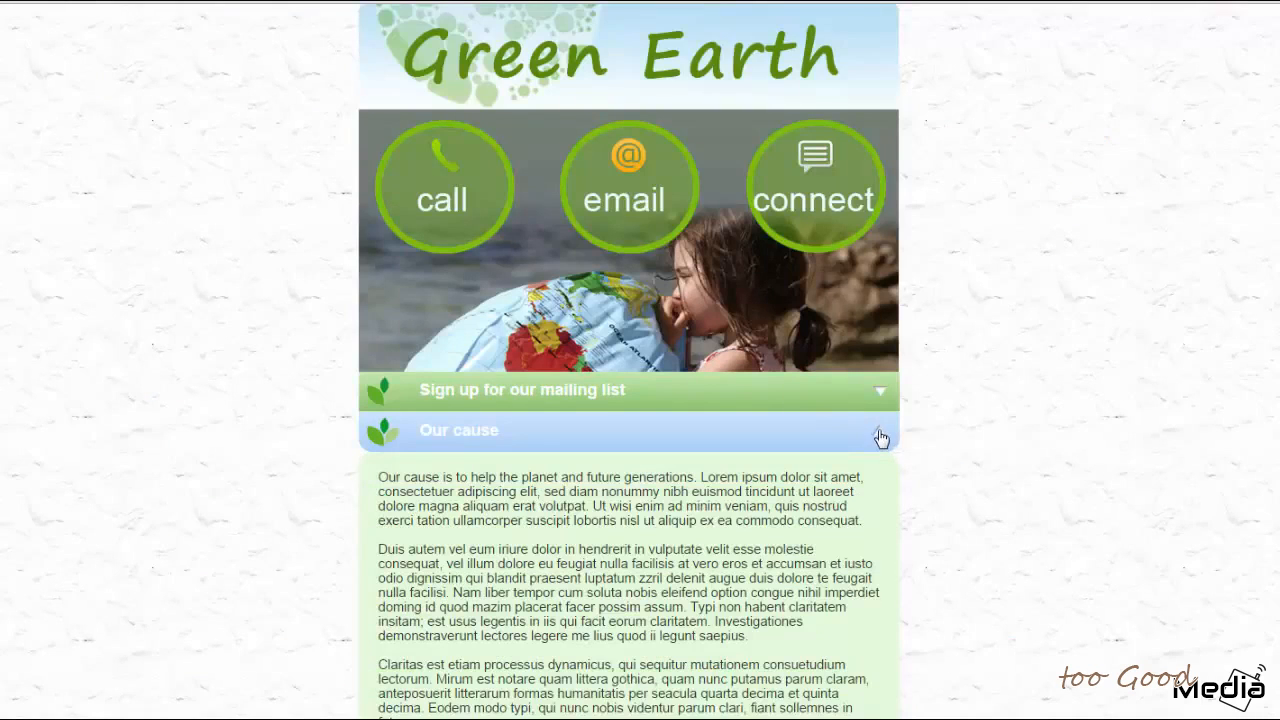
{"action": "left_click", "coordinate": [880, 437]}
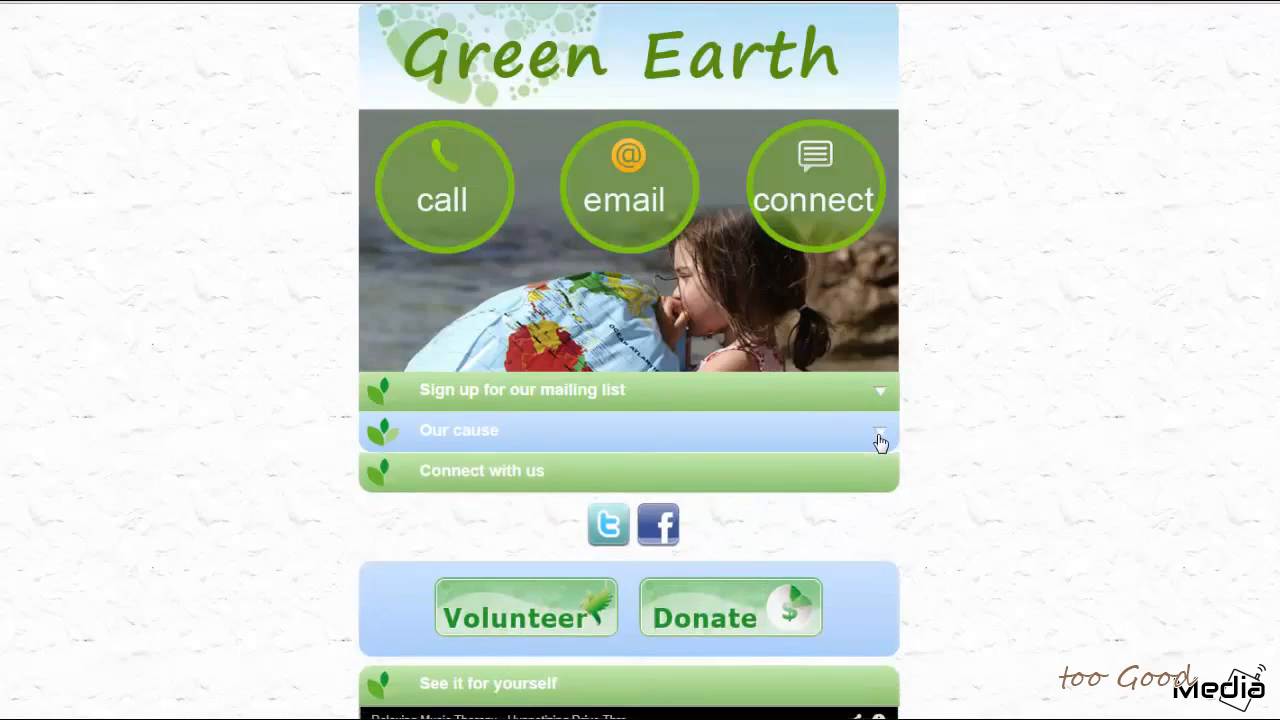